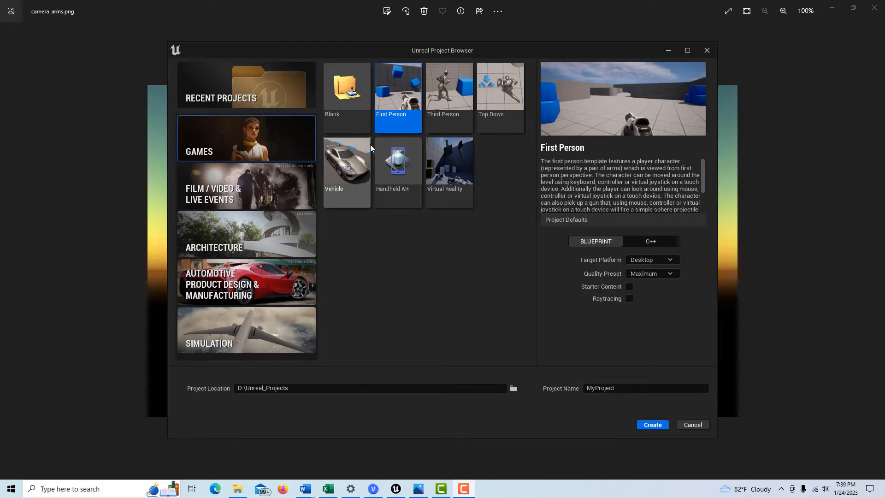
- Create the MyProject project from the First Person template and open Quixel Bridge from its level editor
{"action": "left_click", "coordinate": [651, 426]}
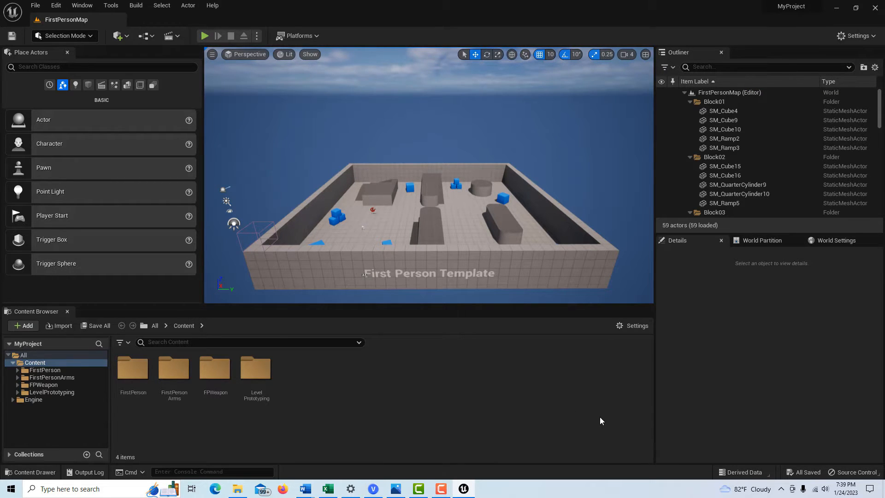
{"action": "left_click", "coordinate": [119, 38]}
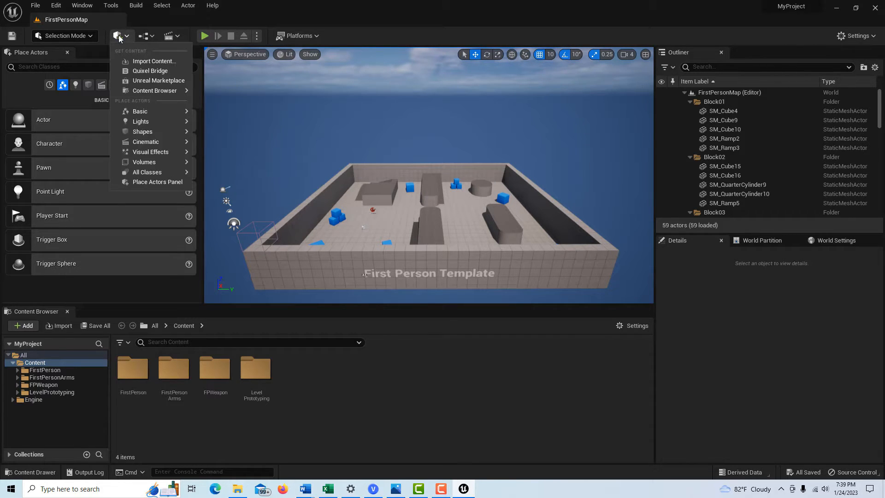
{"action": "left_click", "coordinate": [140, 71]}
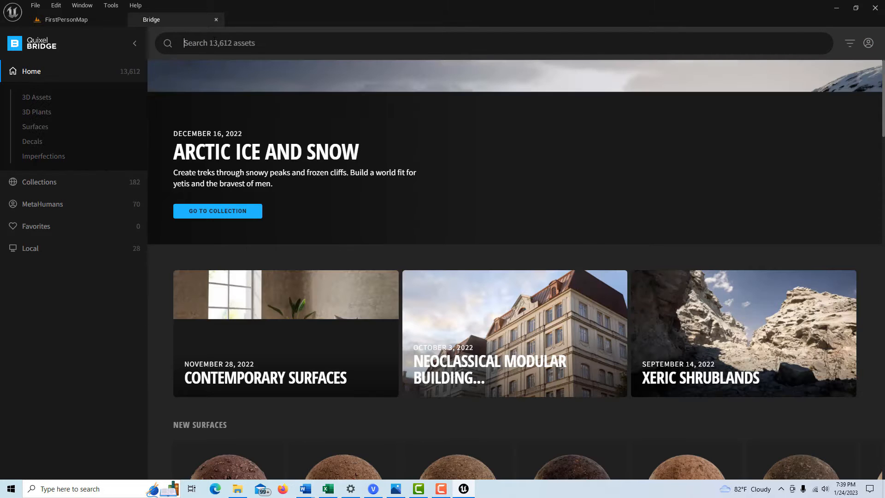
- Search the Bridge assets for "blood sp" and choose the suggestion High Velocity Blood Spatter
{"action": "left_click", "coordinate": [217, 52]}
{"action": "type", "text": "blood sp"}
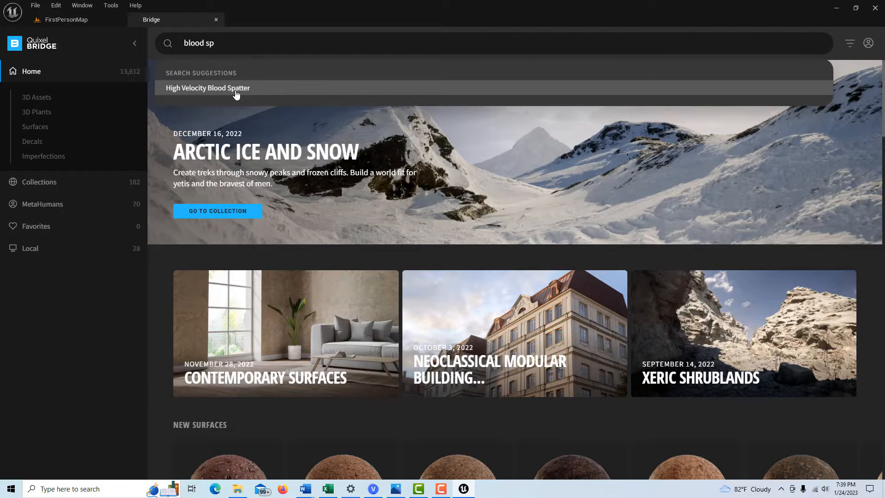
{"action": "left_click", "coordinate": [236, 89]}
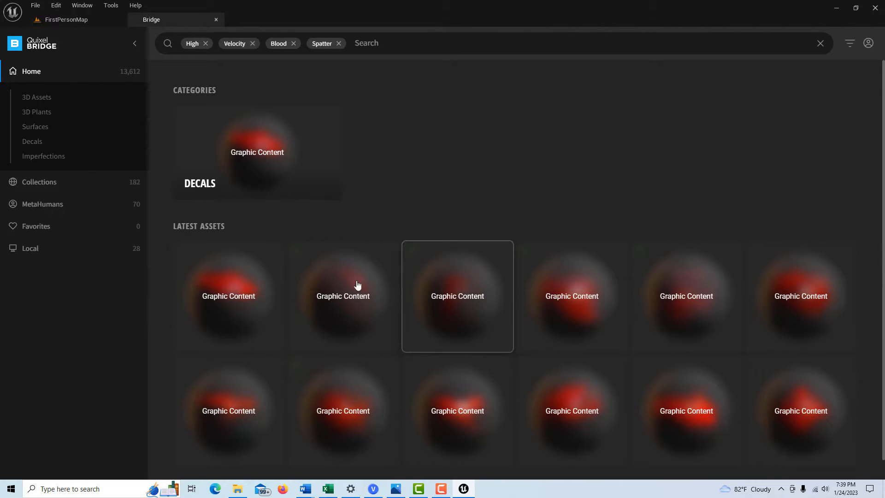
- Reveal the first High Velocity Blood Spatter decal in the latest assets, download it and add it to the project
{"action": "left_click", "coordinate": [577, 305]}
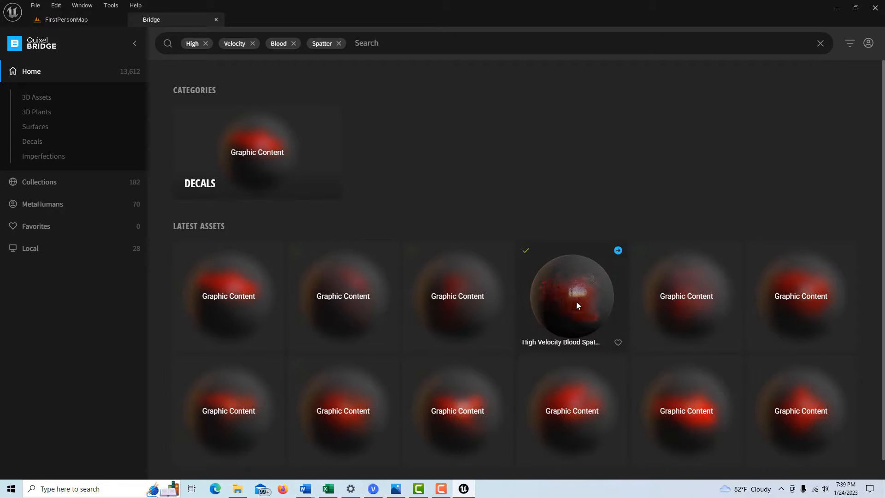
{"action": "left_click", "coordinate": [243, 298]}
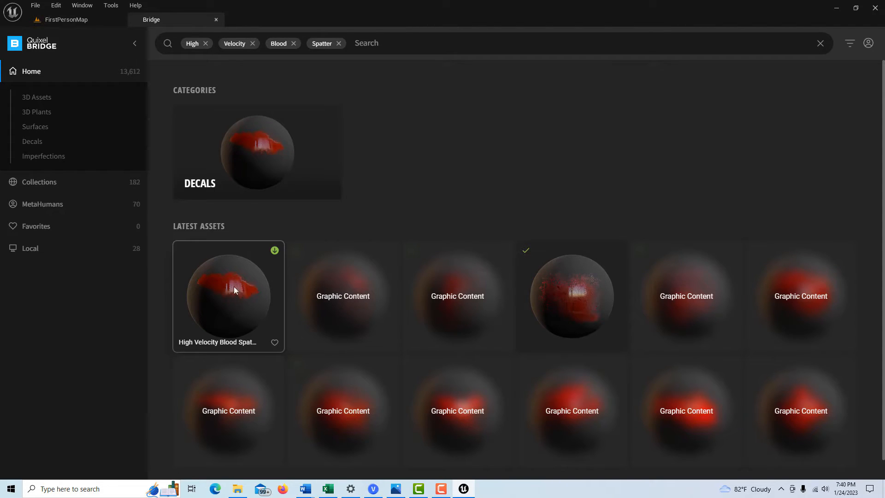
{"action": "left_click", "coordinate": [273, 250]}
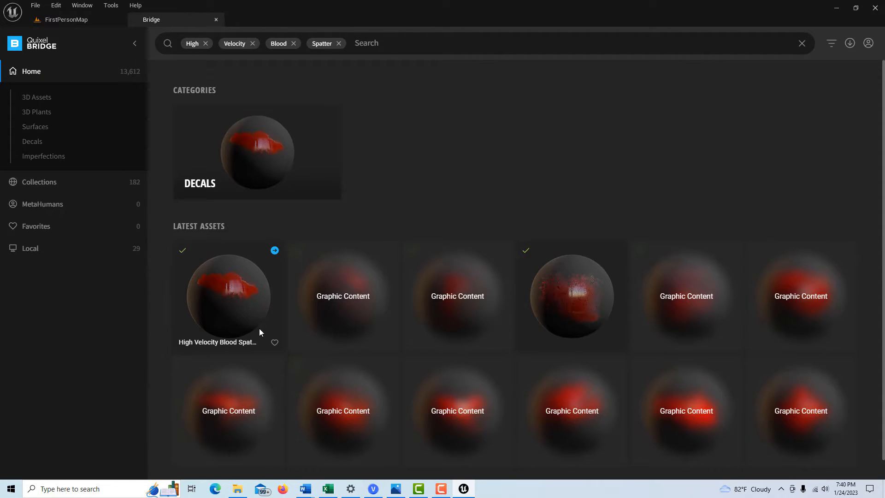
{"action": "left_click", "coordinate": [275, 251]}
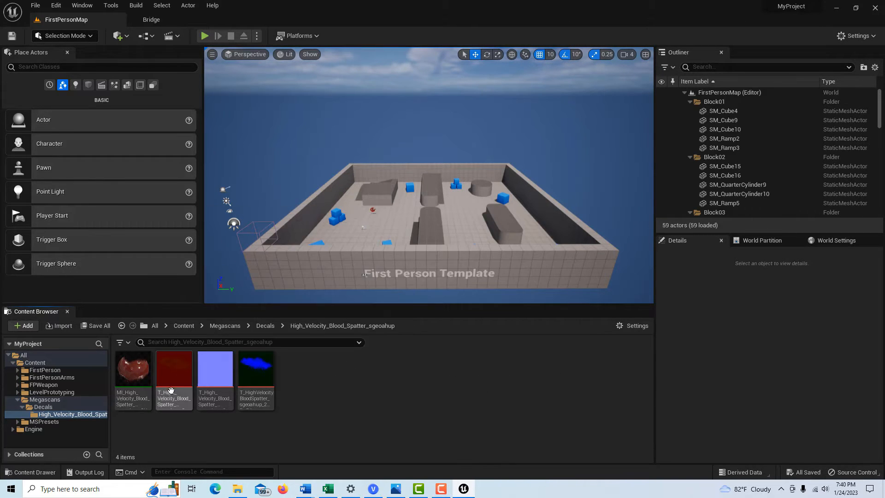
- Place the High Velocity Blood Spatter material instance as a decal near the far wall of the level
{"action": "left_click_drag", "start_coordinate": [133, 380], "coordinate": [411, 173]}
{"action": "right_click_drag", "start_coordinate": [405, 220], "coordinate": [392, 221]}
{"action": "key", "text": "w"}
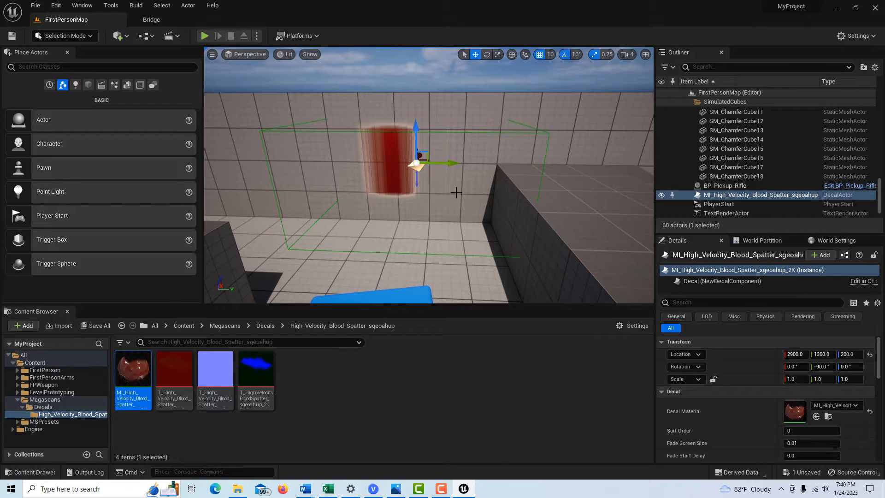
- Set the blood spatter decal's rotation to 0 on the X, Y and Z axes
{"action": "left_click", "coordinate": [795, 367]}
{"action": "type", "text": "0"}
{"action": "key", "text": "Tab"}
{"action": "type", "text": "0"}
{"action": "key", "text": "Tab"}
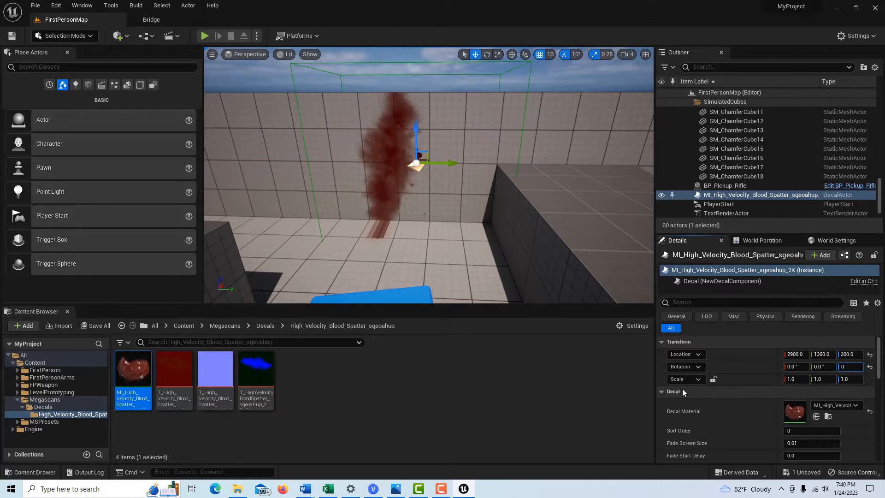
{"action": "key", "text": "Return"}
- Shift the blood spatter decal along X to a location of 2809
{"action": "left_click", "coordinate": [677, 382]}
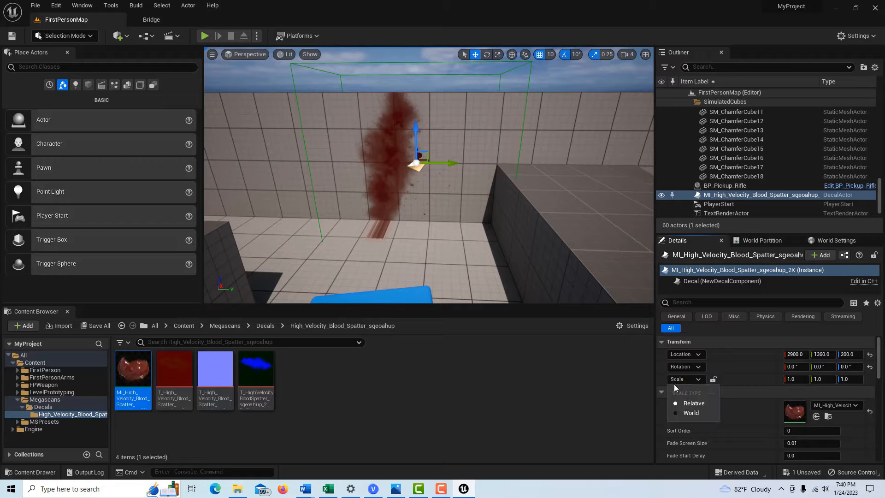
{"action": "scroll", "coordinate": [429, 165], "scroll_direction": "down", "scroll_amount": 1}
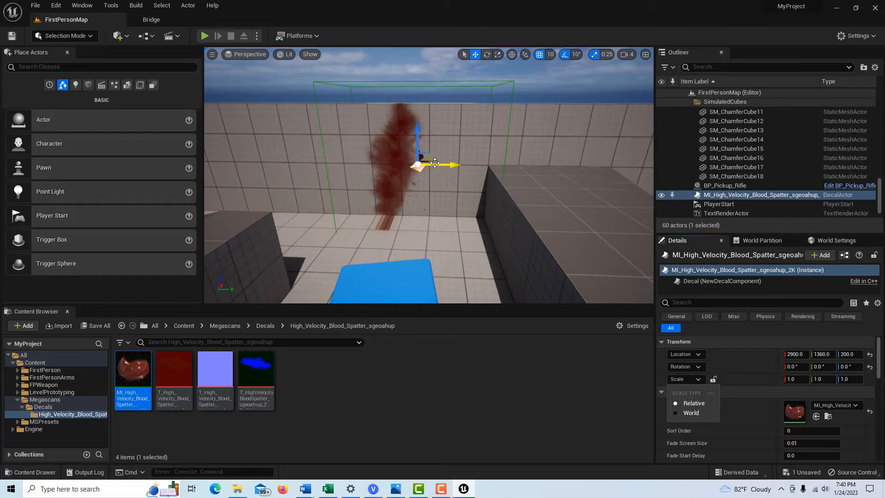
{"action": "mouse_move", "coordinate": [796, 353]}
{"action": "left_mouse_down"}
{"action": "mouse_move", "coordinate": [771, 354]}
{"action": "mouse_move", "coordinate": [783, 354]}
{"action": "left_mouse_up"}
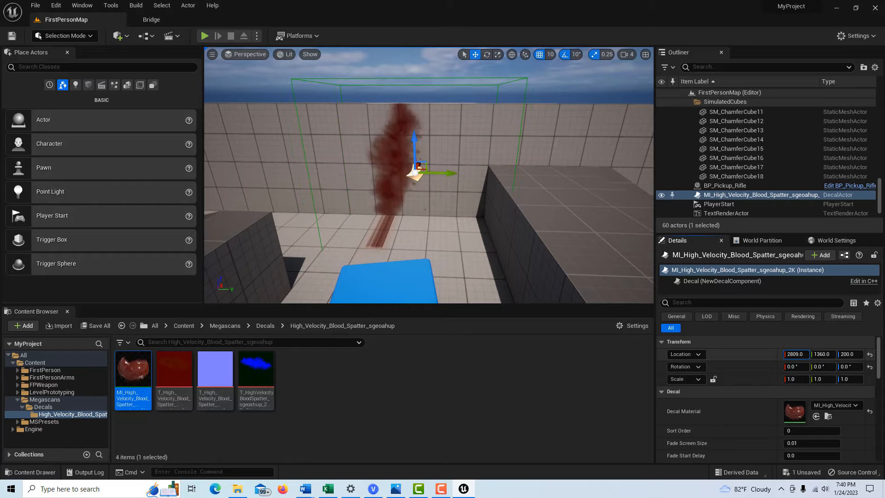
{"action": "mouse_move", "coordinate": [250, 366]}
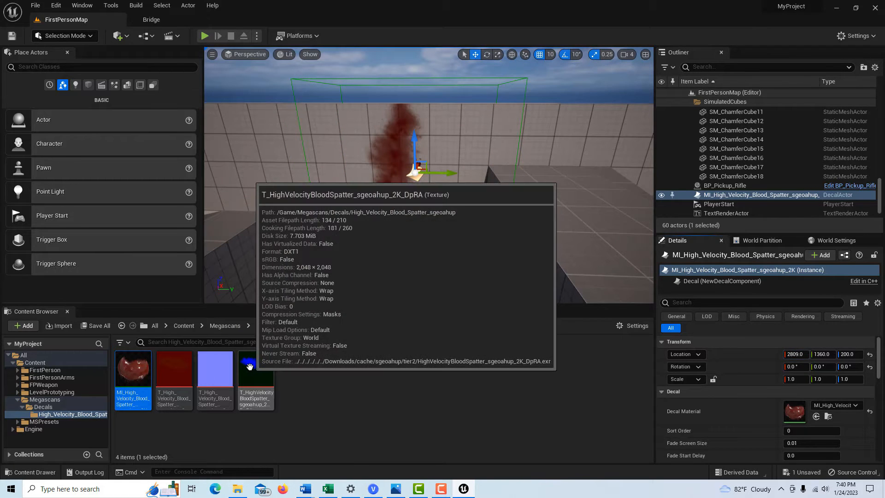
{"action": "left_click", "coordinate": [153, 21]}
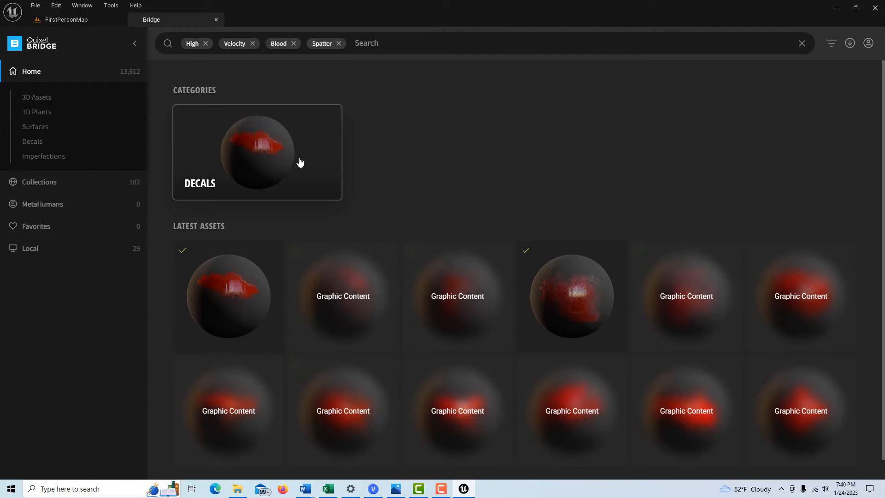
{"action": "left_click", "coordinate": [59, 19]}
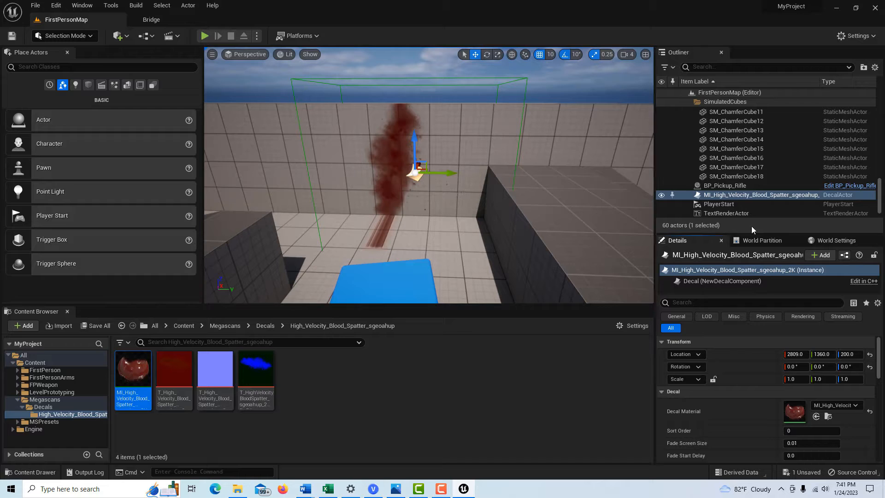
- Select the blood spatter decal and set its X rotation to 90° so that it lies horizontally on the wall
{"action": "left_click", "coordinate": [745, 196]}
{"action": "key", "text": "e"}
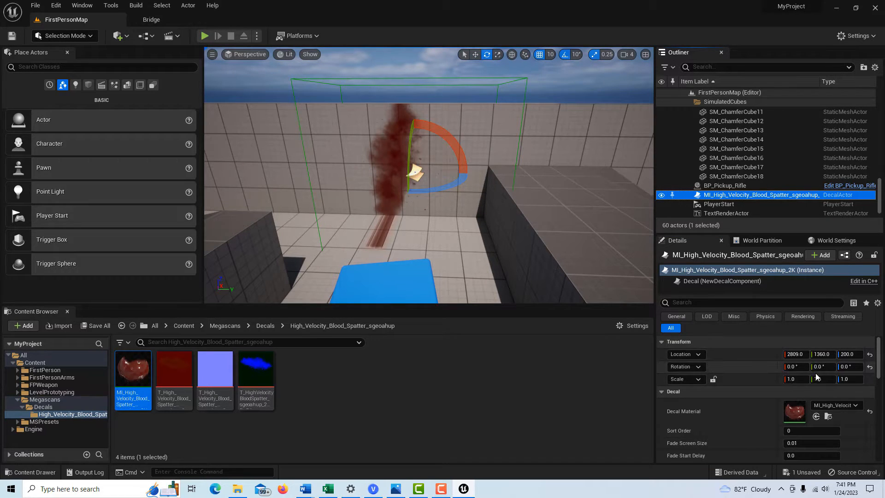
{"action": "left_click_drag", "start_coordinate": [799, 369], "coordinate": [846, 368]}
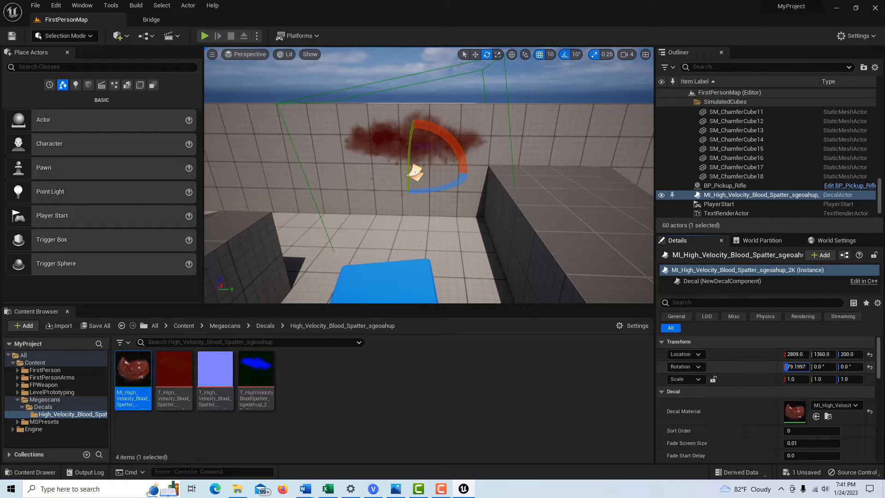
{"action": "left_click_drag", "start_coordinate": [796, 367], "coordinate": [800, 367]}
{"action": "left_click", "coordinate": [807, 368]}
{"action": "type", "text": "90"}
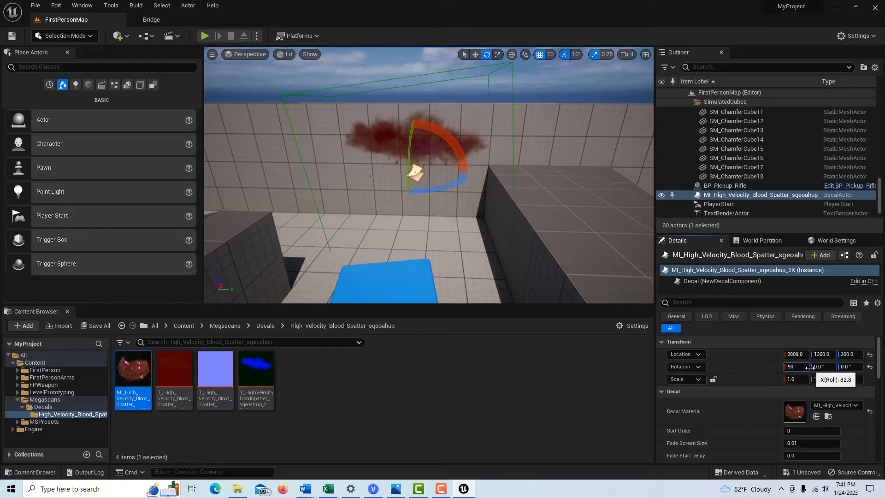
{"action": "key", "text": "Return"}
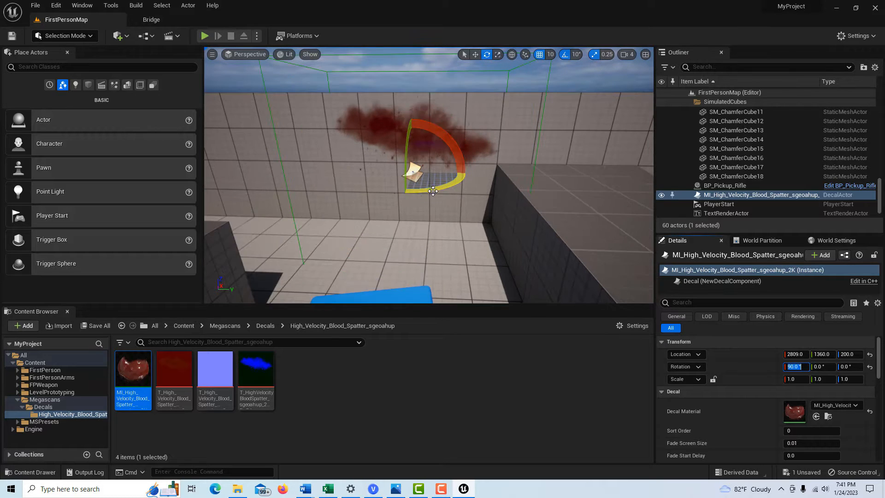
- Play the level, walk up to the wall to examine the blood spatter decal at several distances, and stop playing
{"action": "scroll", "coordinate": [433, 191], "scroll_direction": "up", "scroll_amount": 2}
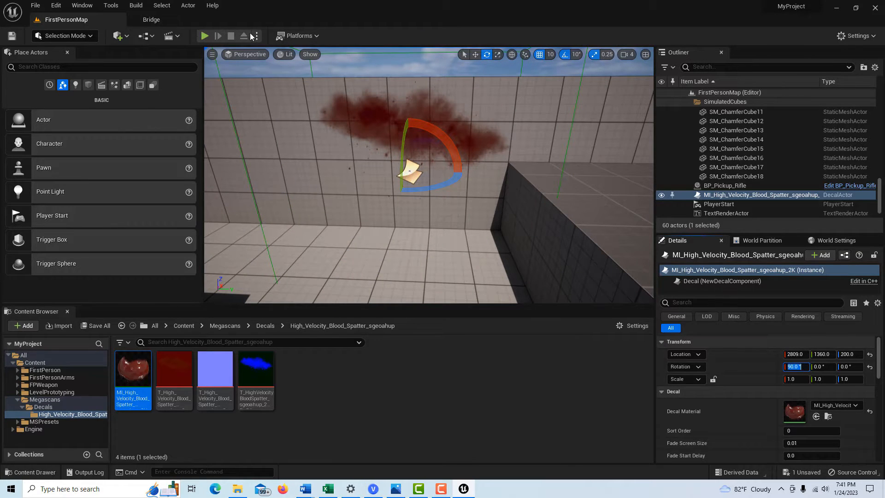
{"action": "left_click", "coordinate": [202, 36]}
{"action": "left_click", "coordinate": [393, 211]}
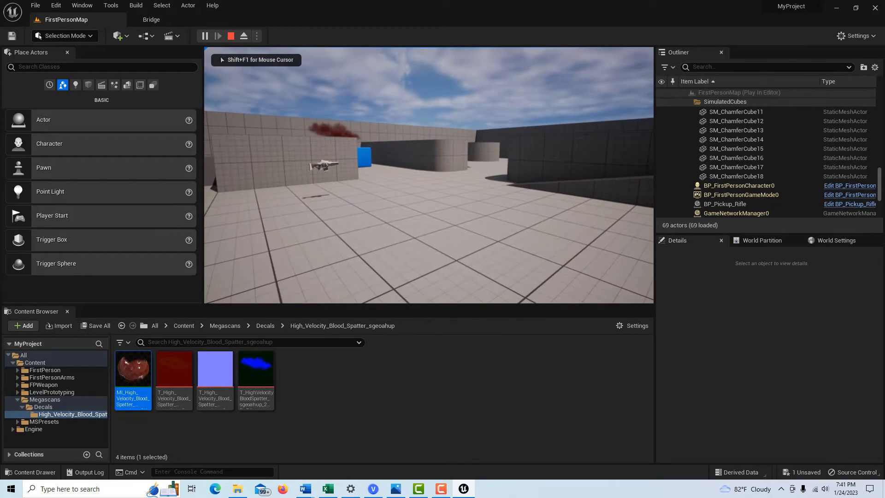
{"action": "key", "text": "w"}
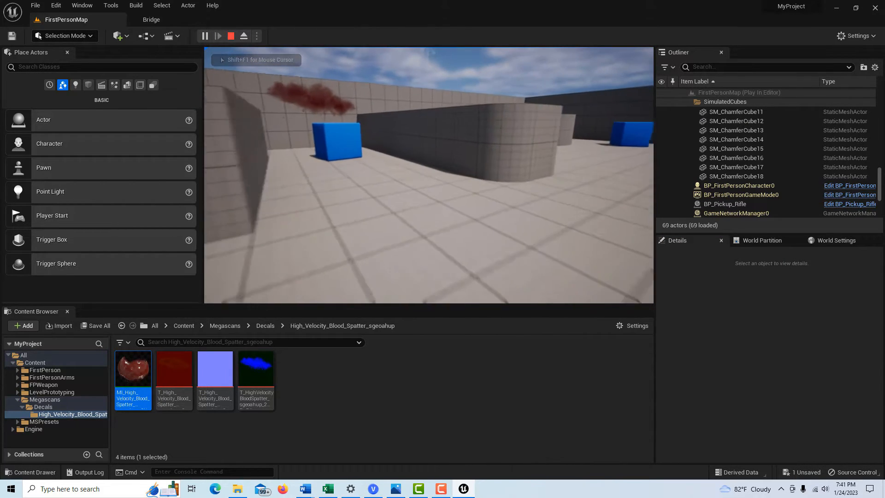
{"action": "key", "text": "w"}
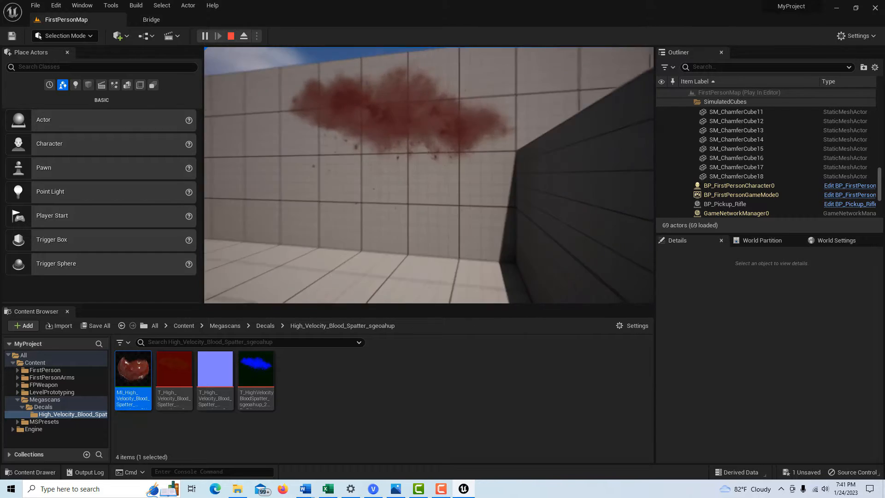
{"action": "key", "text": "s"}
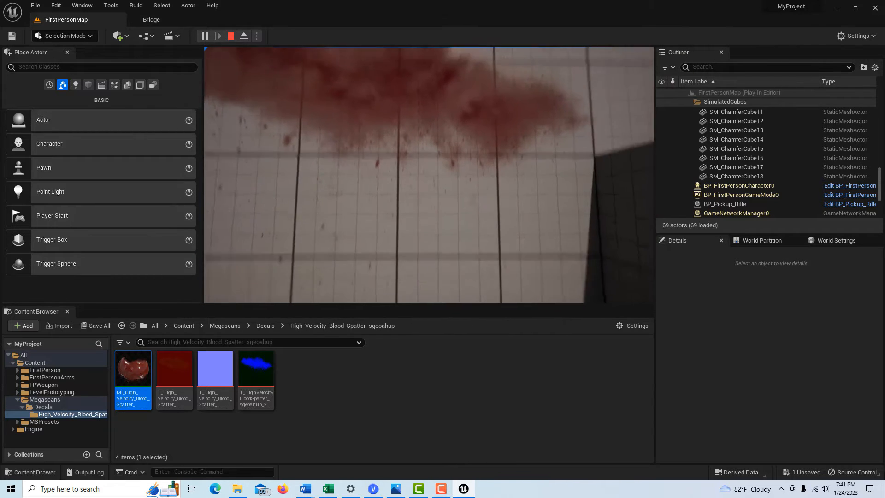
{"action": "key", "text": "s"}
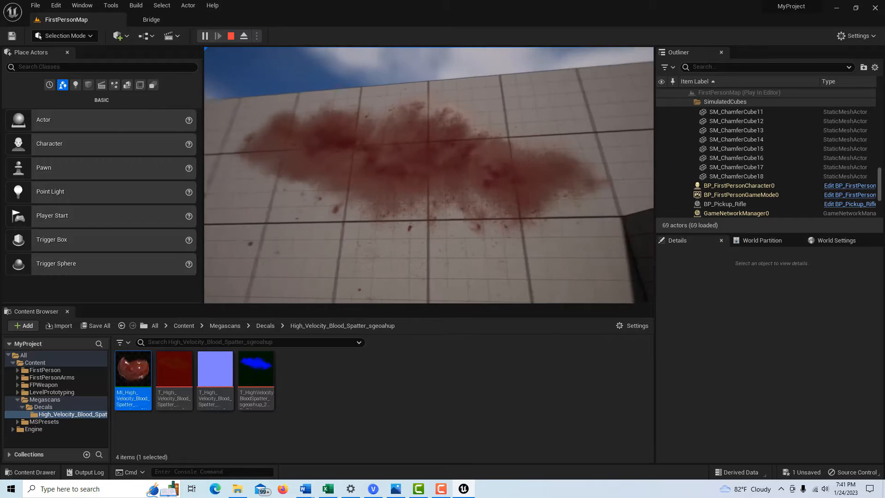
{"action": "key", "text": "s"}
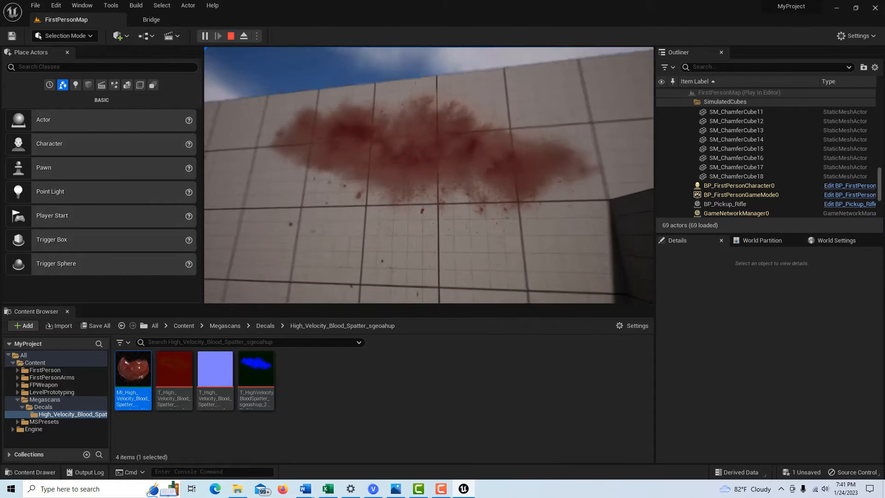
{"action": "key", "text": "w"}
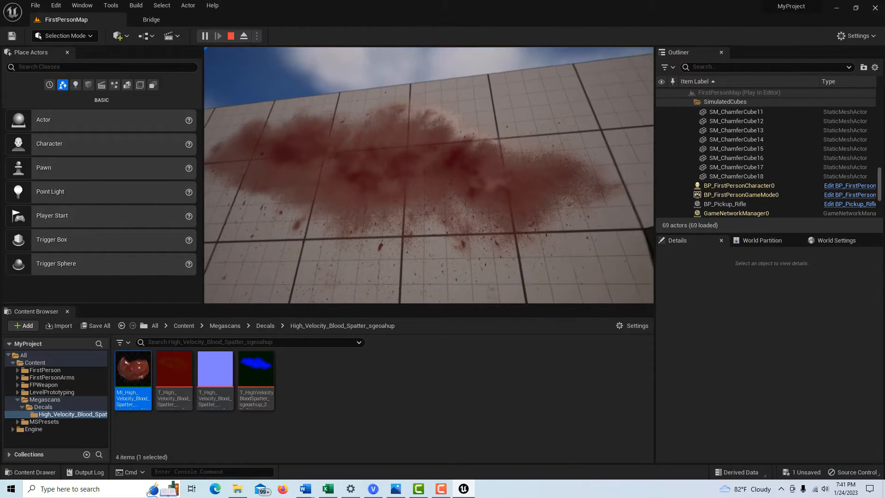
{"action": "key", "text": "s"}
{"action": "key", "text": "w"}
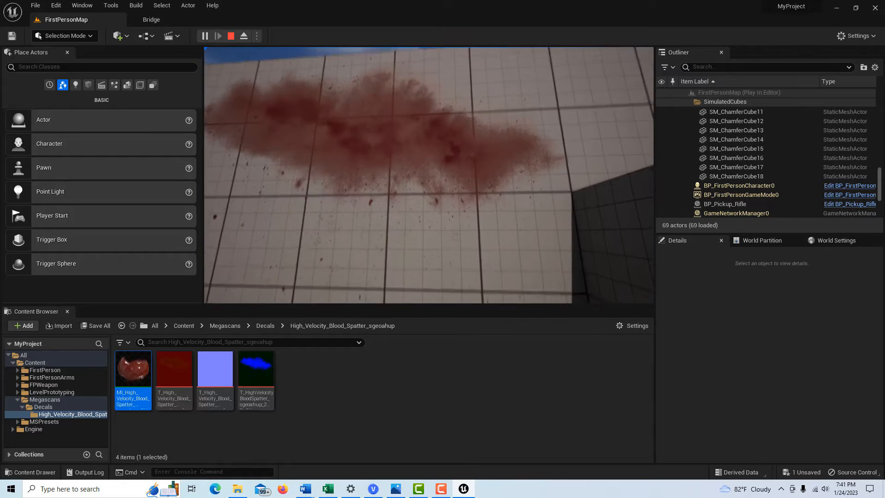
{"action": "key", "text": "s"}
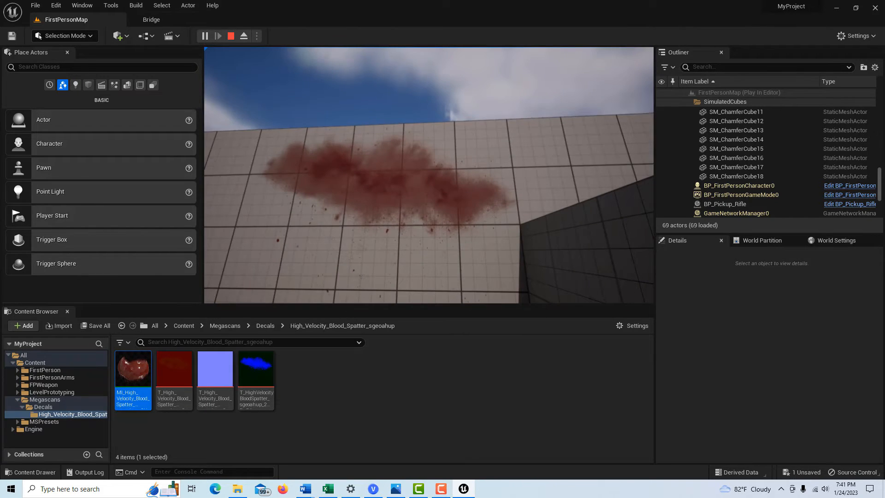
{"action": "key", "text": "w"}
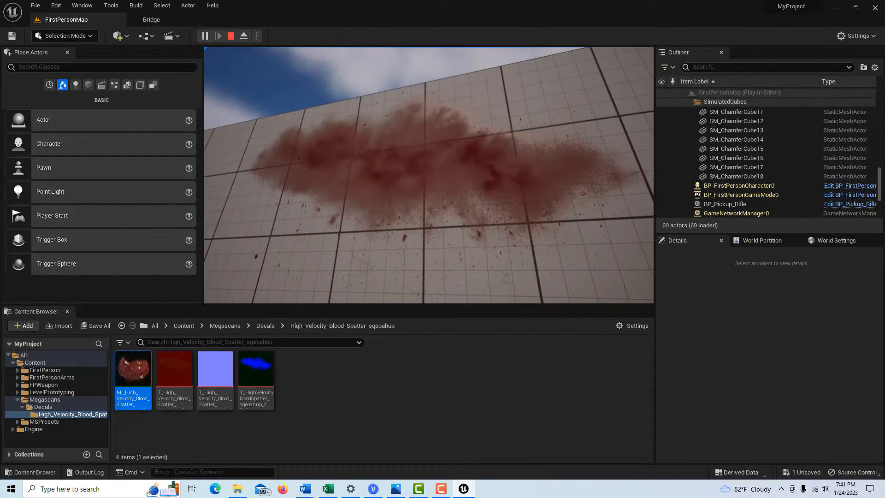
{"action": "key", "text": "a"}
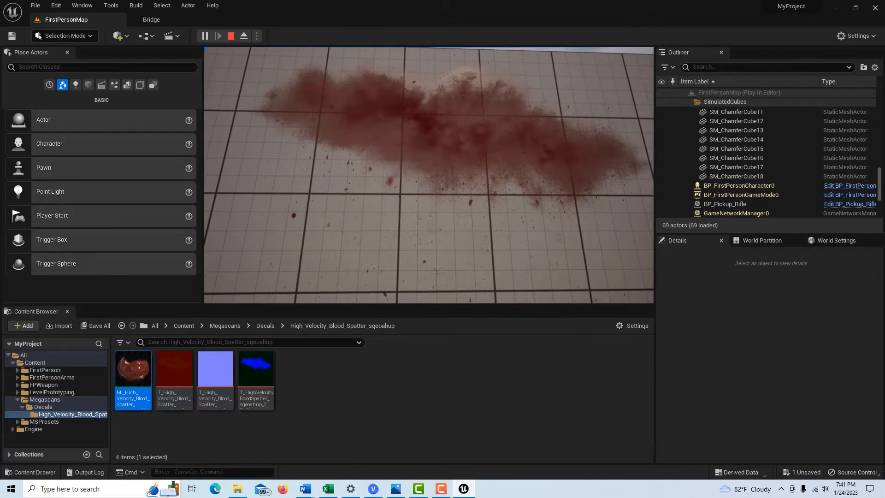
{"action": "key", "text": "Escape"}
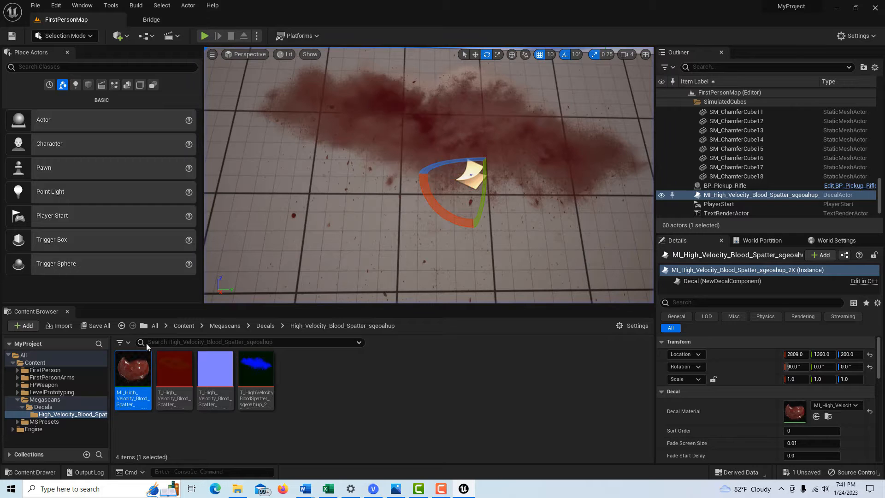
- Open the blood spatter material instance in a full-size editor window and enable its Roughness Intensity parameter
{"action": "double_click", "coordinate": [134, 371]}
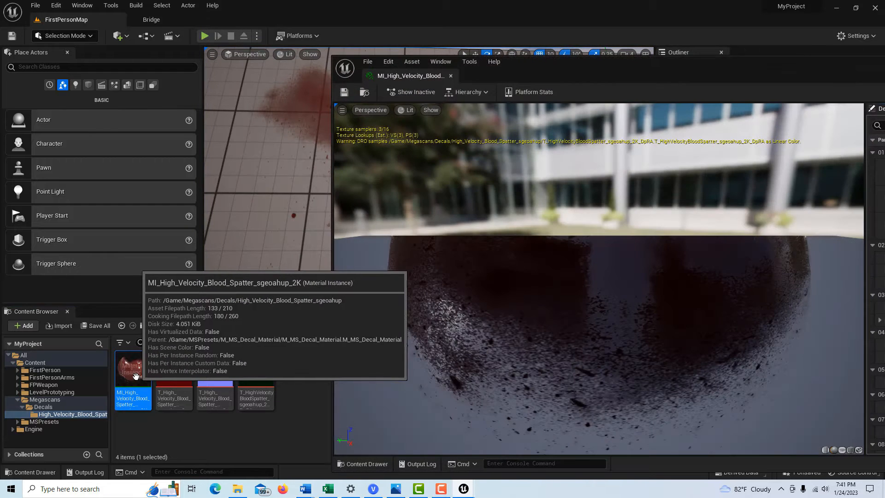
{"action": "left_click_drag", "start_coordinate": [677, 76], "coordinate": [422, 64]}
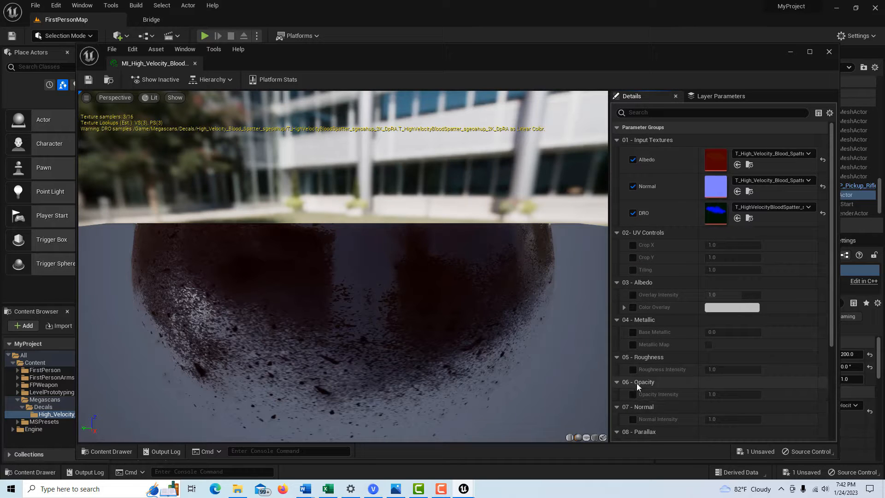
{"action": "left_click", "coordinate": [632, 369]}
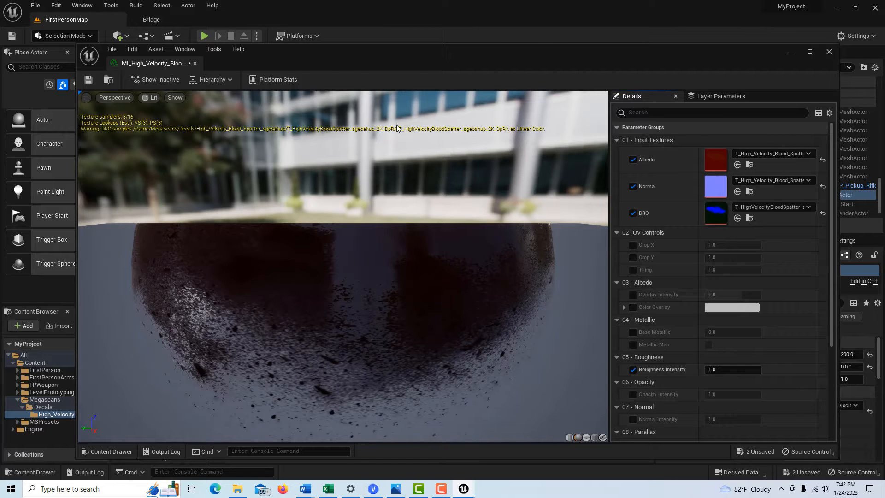
{"action": "left_click", "coordinate": [239, 49]}
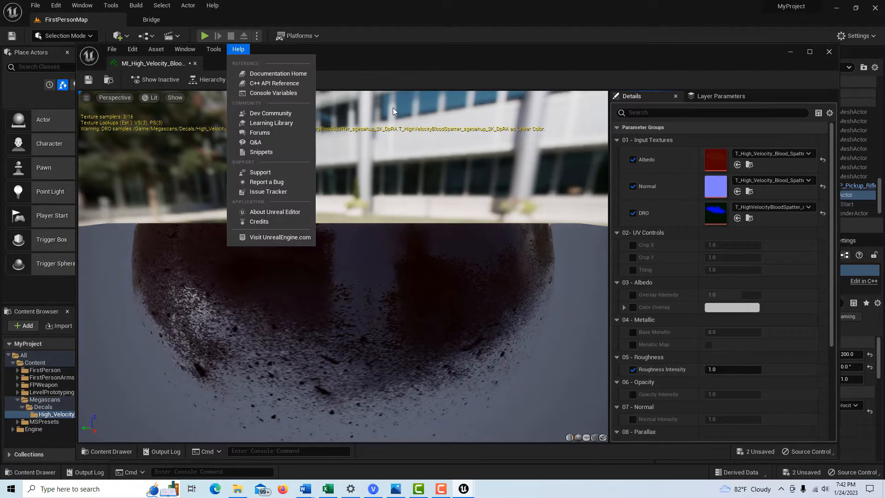
{"action": "left_click_drag", "start_coordinate": [366, 59], "coordinate": [311, 161]}
{"action": "double_click", "coordinate": [312, 161]}
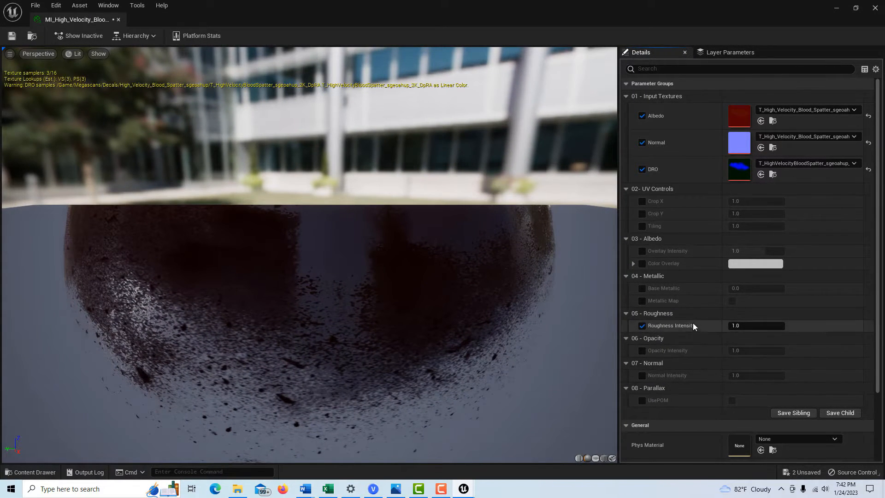
- Look through the material instance's parameter groups from Input Textures down to the General settings, and close its editor
{"action": "scroll", "coordinate": [692, 304], "scroll_direction": "down", "scroll_amount": 3}
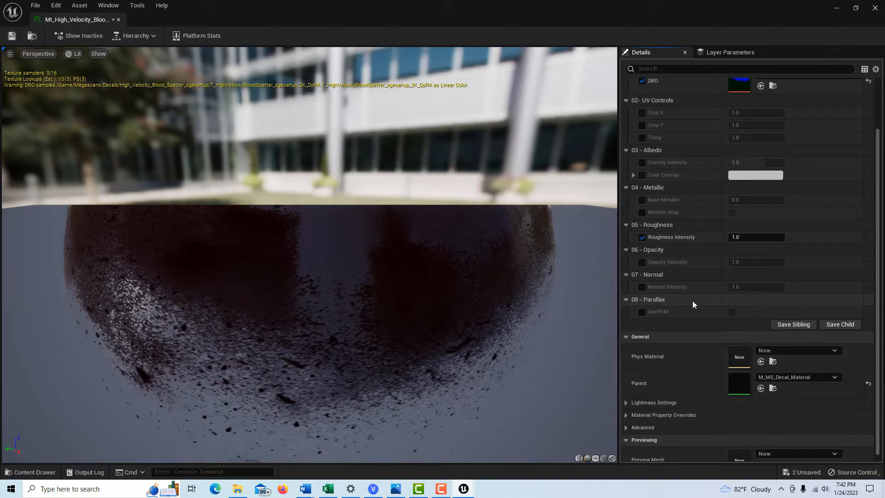
{"action": "scroll", "coordinate": [693, 303], "scroll_direction": "up", "scroll_amount": 3}
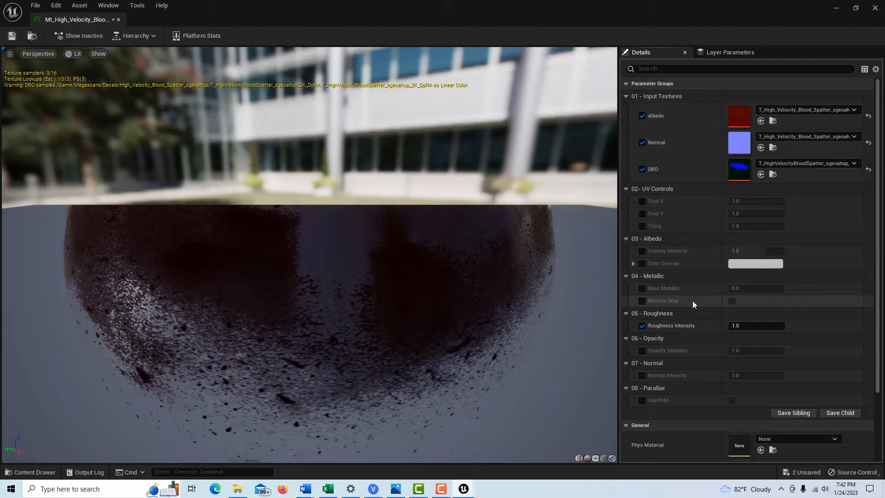
{"action": "scroll", "coordinate": [692, 301], "scroll_direction": "down", "scroll_amount": 2}
{"action": "scroll", "coordinate": [692, 300], "scroll_direction": "up", "scroll_amount": 2}
{"action": "scroll", "coordinate": [693, 300], "scroll_direction": "down", "scroll_amount": 3}
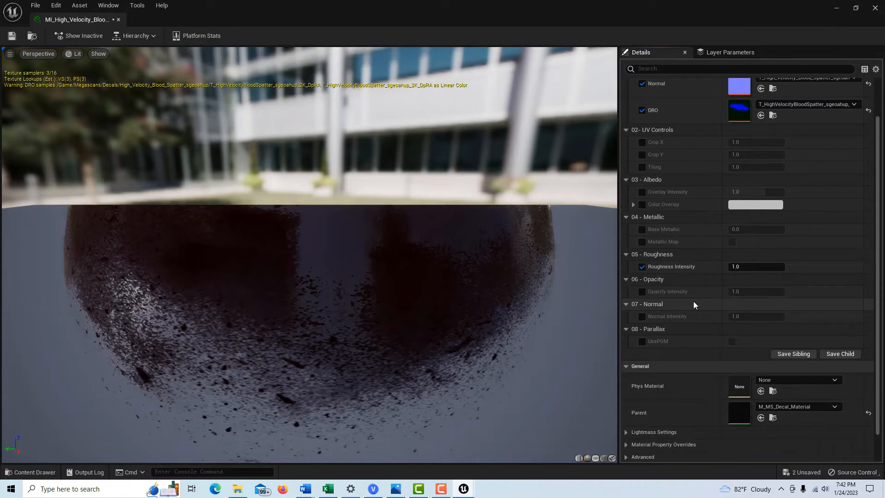
{"action": "scroll", "coordinate": [696, 303], "scroll_direction": "up", "scroll_amount": 3}
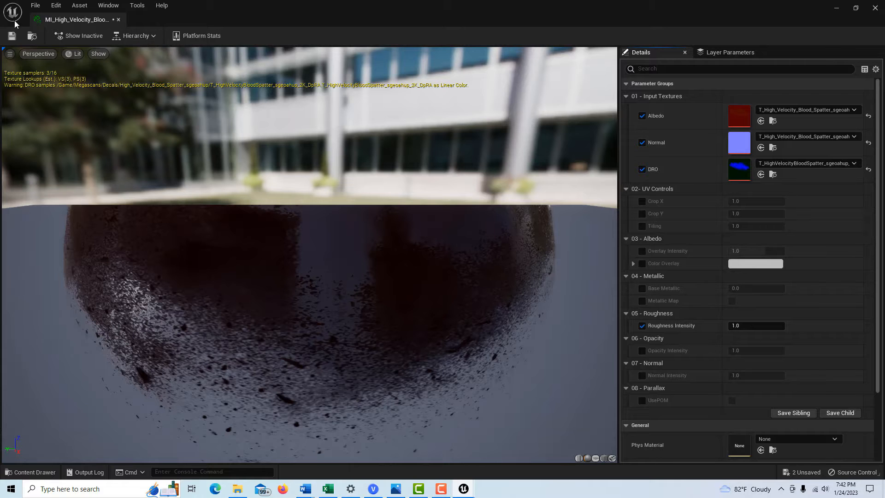
{"action": "left_click", "coordinate": [118, 20]}
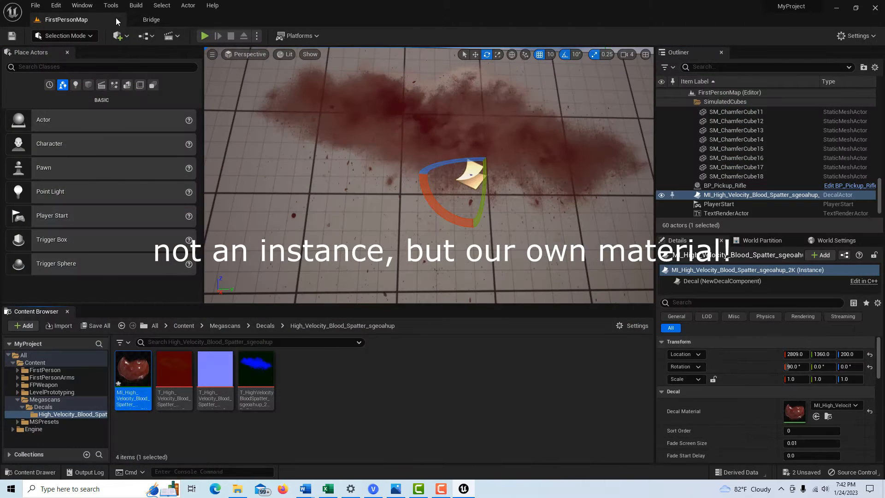
- Create a new material named Splatter in the High_Velocity_Blood_Spatter_sgeoahup folder
{"action": "scroll", "coordinate": [434, 225], "scroll_direction": "down", "scroll_amount": 5}
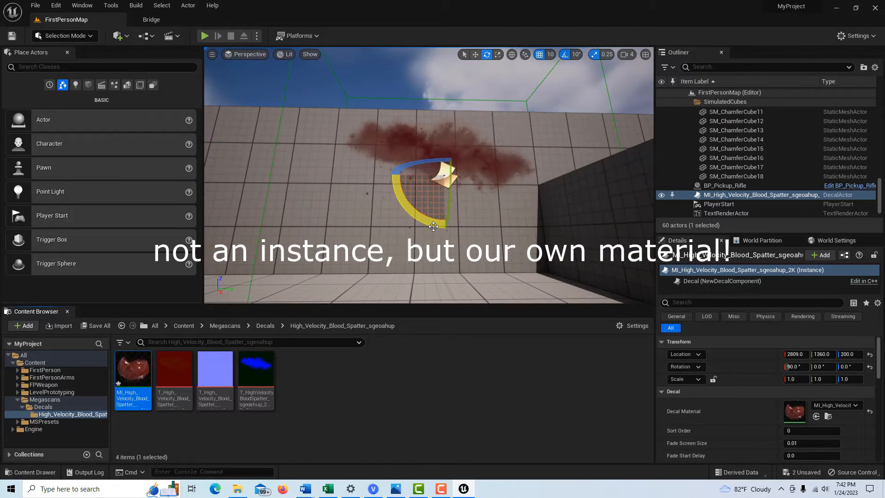
{"action": "right_click", "coordinate": [355, 376]}
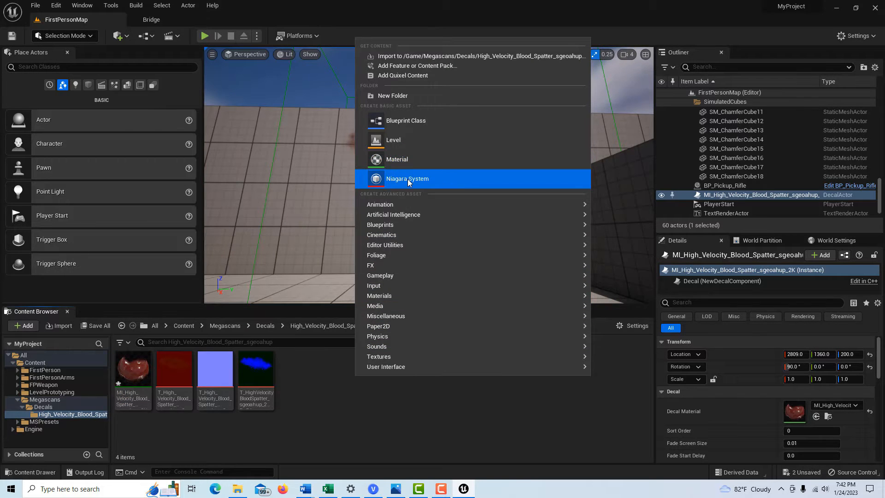
{"action": "left_click", "coordinate": [406, 161]}
{"action": "type", "text": "Splatter"}
{"action": "key", "text": "Return"}
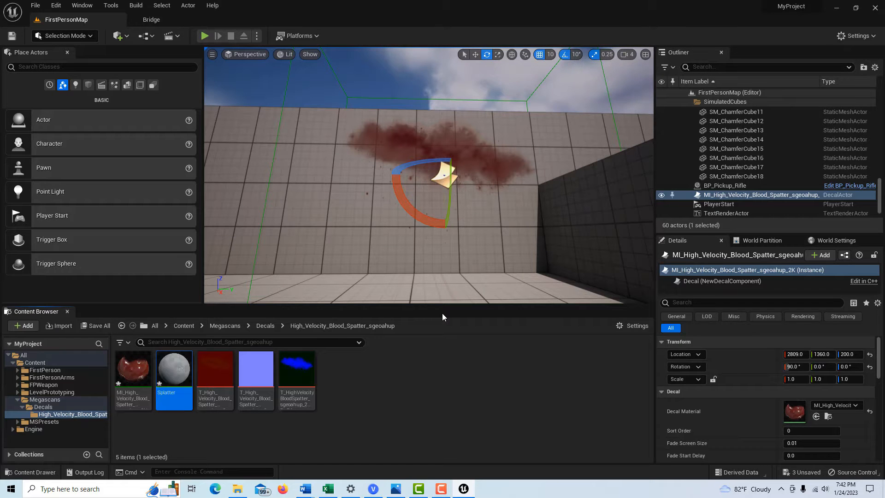
- Open the Splatter material and add the three blood spatter textures to its graph as Texture Sample nodes
{"action": "double_click", "coordinate": [181, 376]}
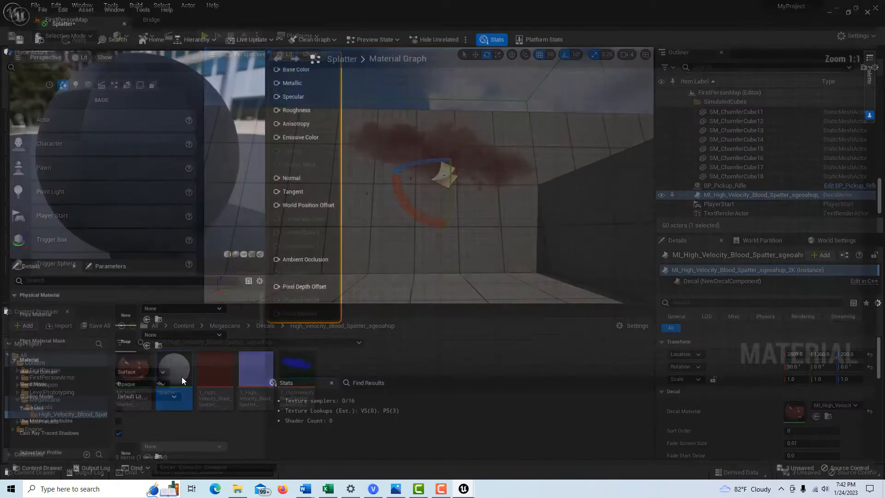
{"action": "left_click_drag", "start_coordinate": [84, 14], "coordinate": [353, 95]}
{"action": "left_click", "coordinate": [225, 380]}
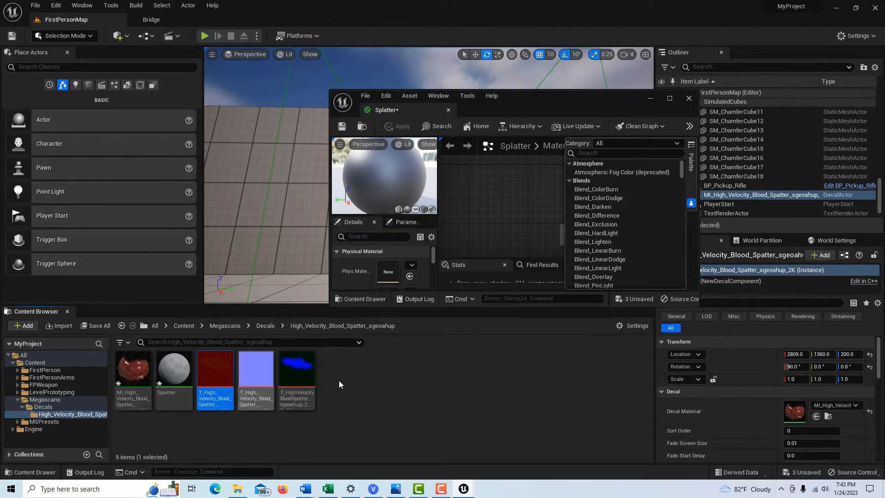
{"action": "left_click", "coordinate": [297, 379], "text": "shift"}
{"action": "left_click_drag", "start_coordinate": [548, 272], "coordinate": [501, 204]}
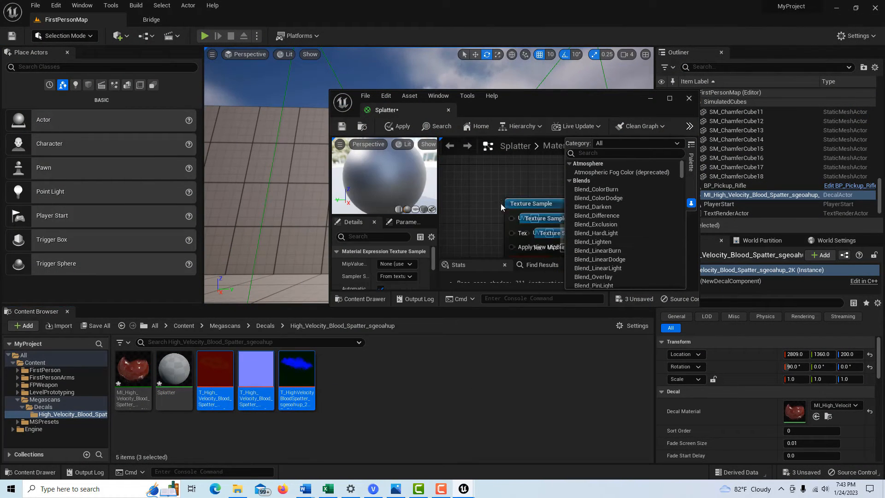
{"action": "left_click", "coordinate": [669, 99]}
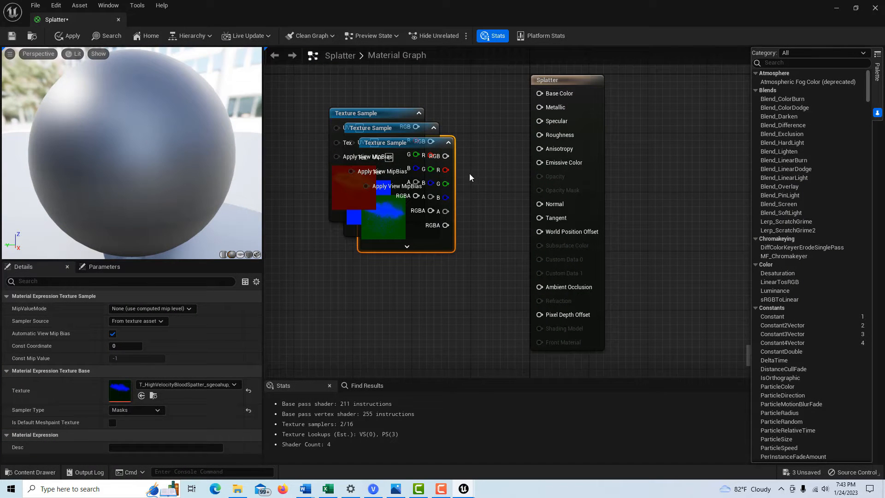
- Spread the three overlapping Texture Sample nodes into a vertical column: albedo, normal, and the DRO mask texture
{"action": "left_click_drag", "start_coordinate": [441, 245], "coordinate": [438, 355]}
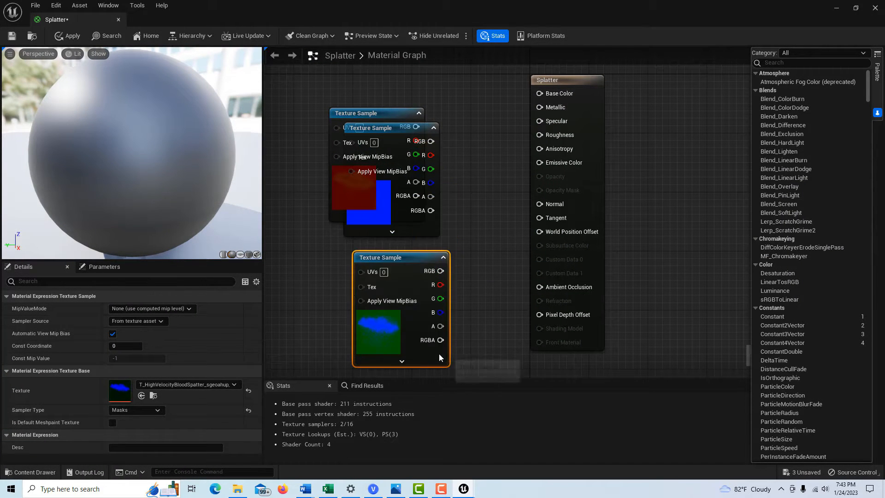
{"action": "right_click_drag", "start_coordinate": [327, 135], "coordinate": [403, 134]}
{"action": "scroll", "coordinate": [552, 185], "scroll_direction": "down", "scroll_amount": 3}
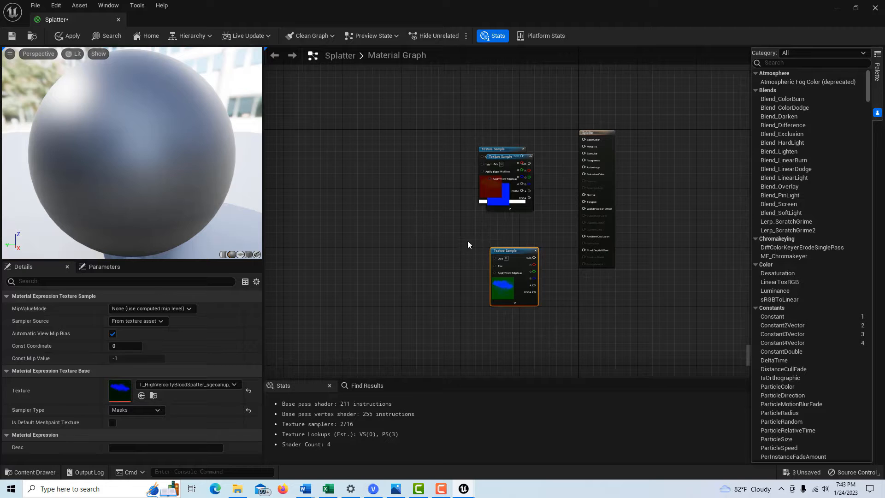
{"action": "left_click_drag", "start_coordinate": [505, 162], "coordinate": [511, 106]}
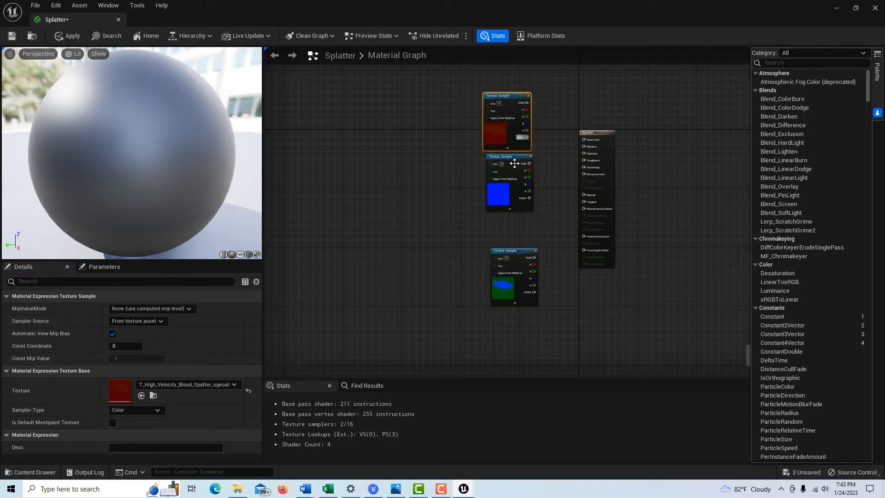
{"action": "left_click_drag", "start_coordinate": [513, 160], "coordinate": [511, 176]}
{"action": "scroll", "coordinate": [543, 241], "scroll_direction": "up", "scroll_amount": 2}
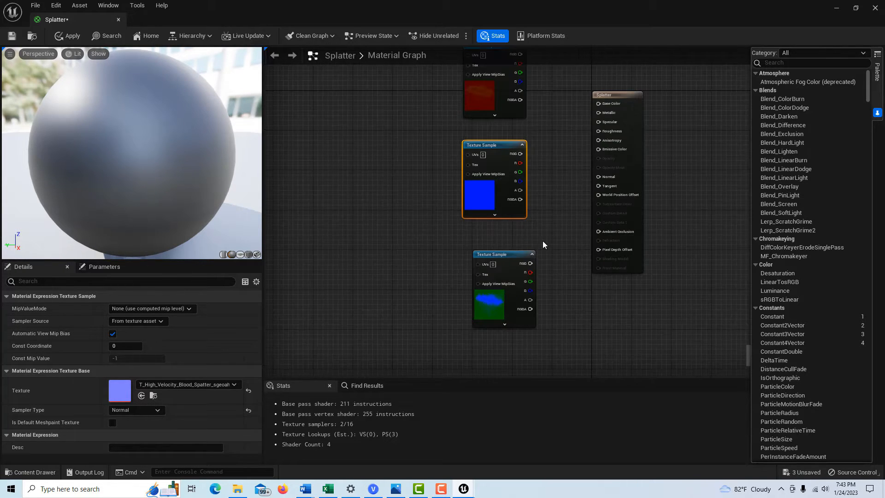
{"action": "scroll", "coordinate": [554, 219], "scroll_direction": "down", "scroll_amount": 2}
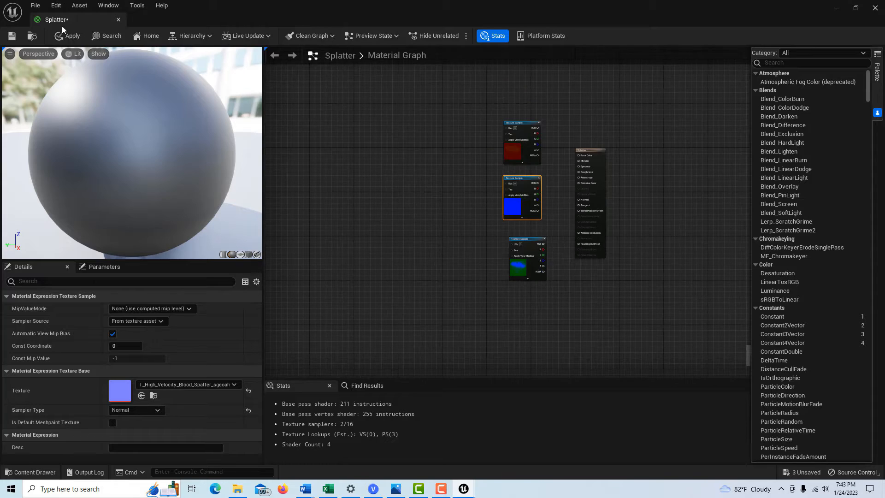
- Dock the Splatter editor in the main window and reopen the blood spatter material instance to review its input textures
{"action": "double_click", "coordinate": [237, 13]}
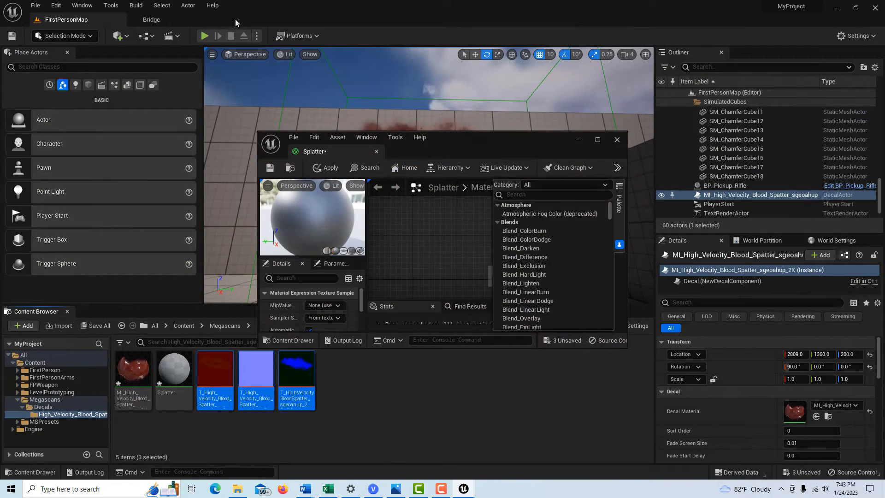
{"action": "left_click_drag", "start_coordinate": [341, 150], "coordinate": [338, 26]}
{"action": "left_click", "coordinate": [65, 20]}
{"action": "double_click", "coordinate": [133, 368]}
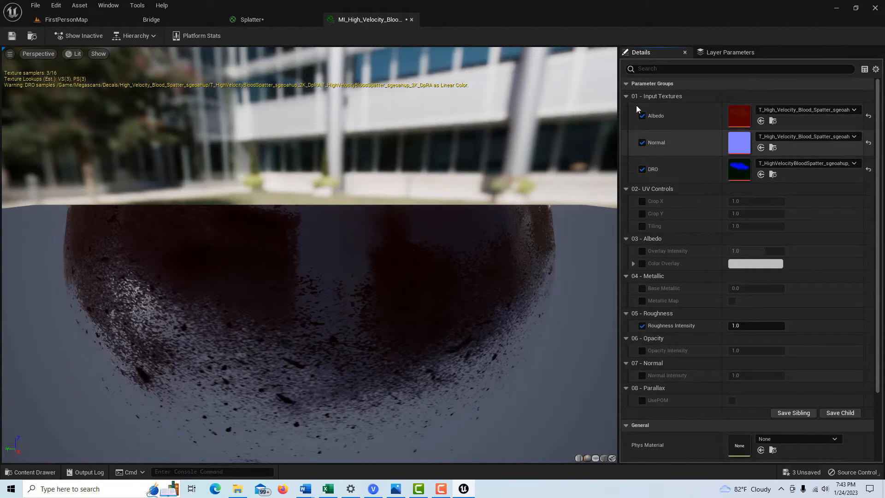
{"action": "left_click", "coordinate": [273, 17]}
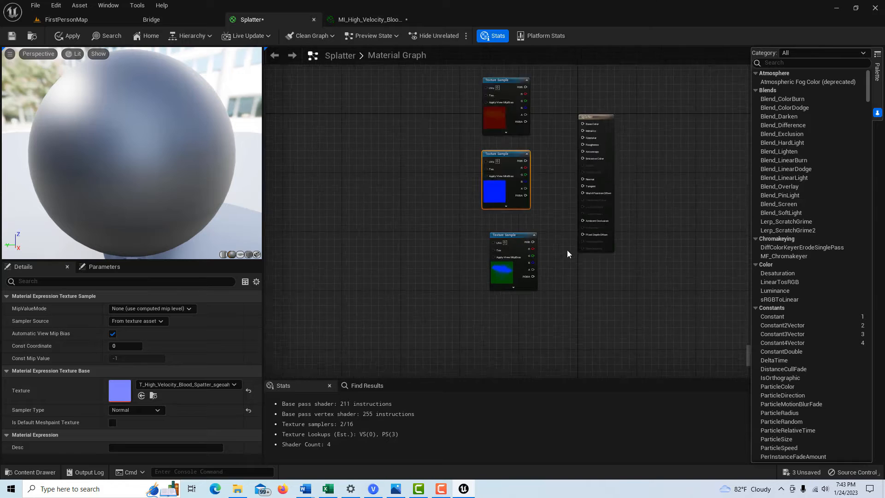
- Align the DRO texture node with the others, and connect the albedo's RGB to Base Color and the normal texture's RGB to Normal
{"action": "scroll", "coordinate": [567, 250], "scroll_direction": "up", "scroll_amount": 2}
{"action": "mouse_move", "coordinate": [493, 302]}
{"action": "left_mouse_down"}
{"action": "mouse_move", "coordinate": [474, 297]}
{"action": "mouse_move", "coordinate": [482, 297]}
{"action": "left_mouse_up"}
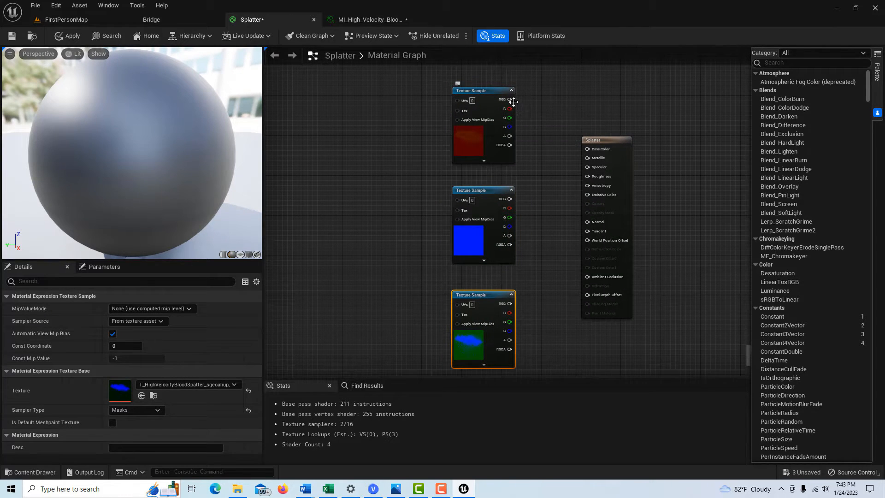
{"action": "left_click_drag", "start_coordinate": [514, 102], "coordinate": [587, 148]}
{"action": "left_click_drag", "start_coordinate": [512, 199], "coordinate": [591, 223]}
{"action": "left_click", "coordinate": [520, 182]}
{"action": "scroll", "coordinate": [167, 140], "scroll_direction": "down", "scroll_amount": 3}
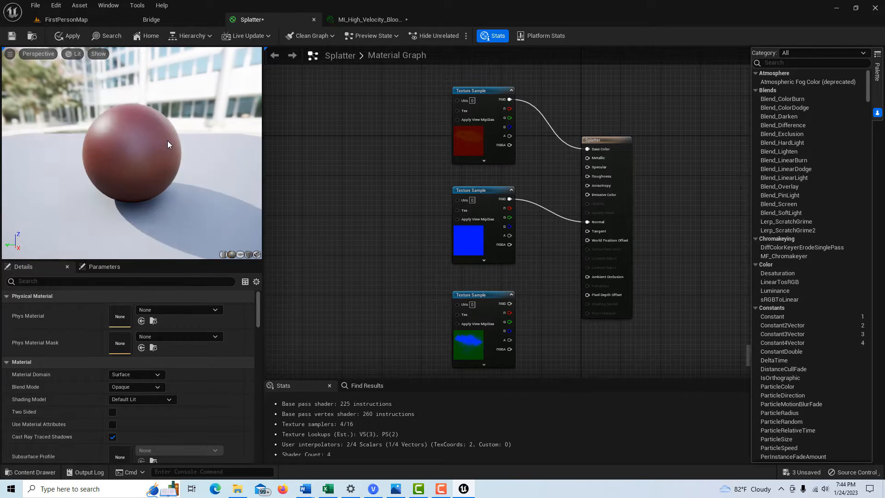
{"action": "scroll", "coordinate": [137, 162], "scroll_direction": "up", "scroll_amount": 5}
{"action": "scroll", "coordinate": [146, 158], "scroll_direction": "down", "scroll_amount": 3}
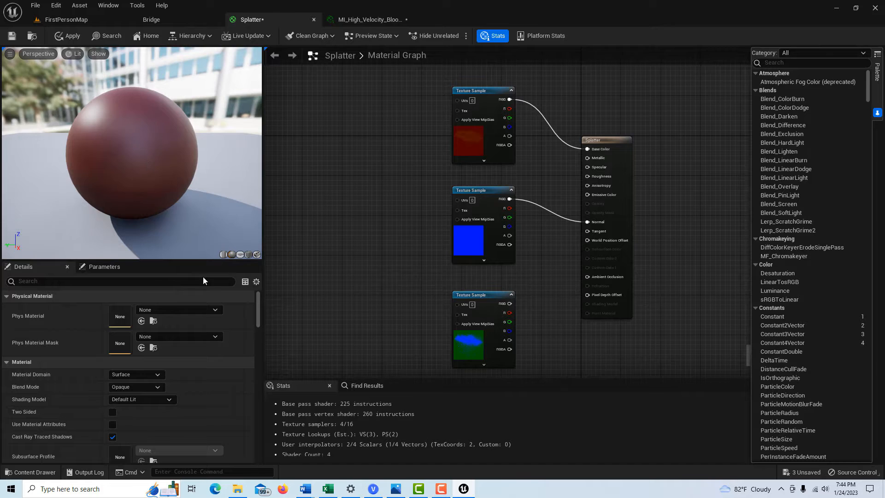
- Set the Splatter material's domain to Deferred Decal and its blend mode to Translucent
{"action": "left_click", "coordinate": [620, 146]}
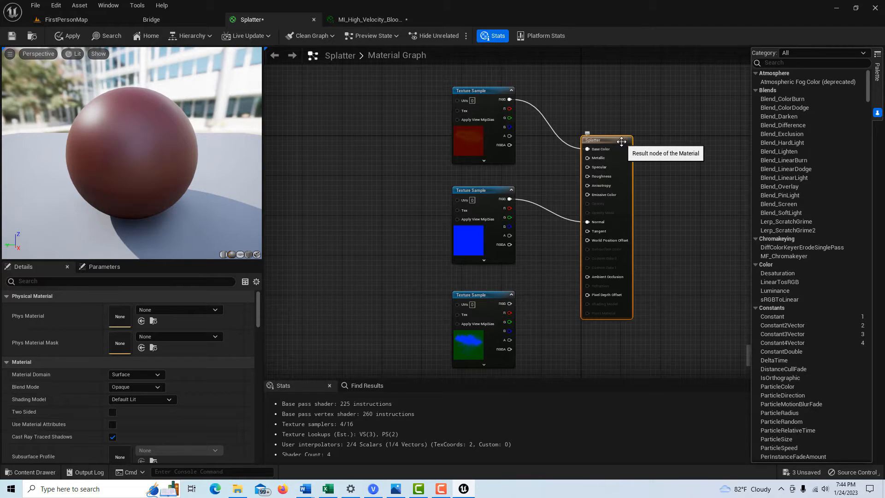
{"action": "left_click", "coordinate": [156, 375]}
{"action": "left_click", "coordinate": [149, 392]}
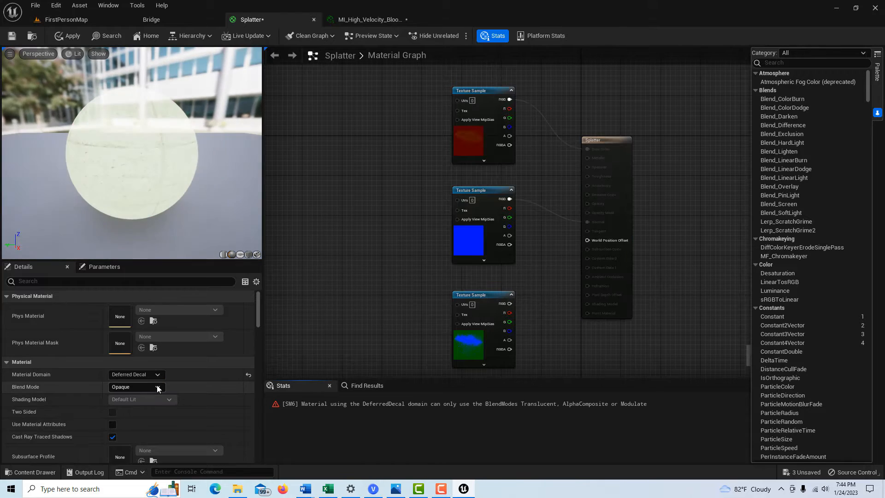
{"action": "left_click", "coordinate": [157, 386]}
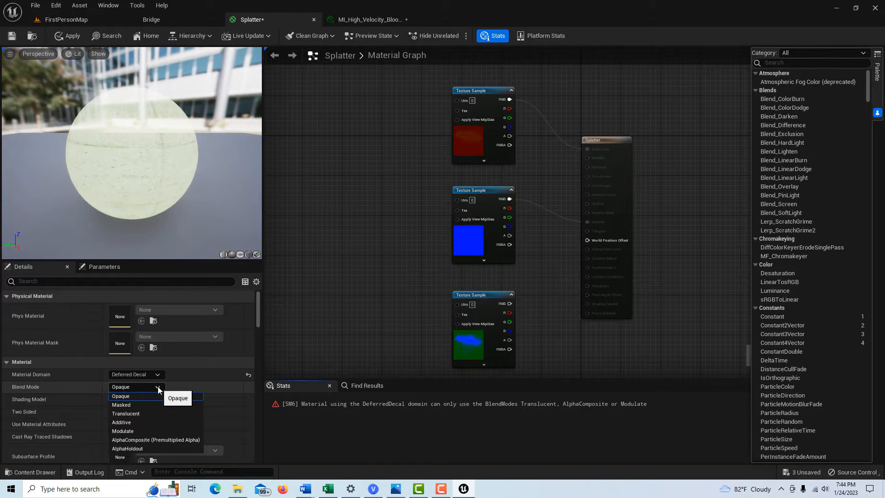
{"action": "left_click", "coordinate": [139, 414]}
{"action": "scroll", "coordinate": [198, 181], "scroll_direction": "up", "scroll_amount": 3}
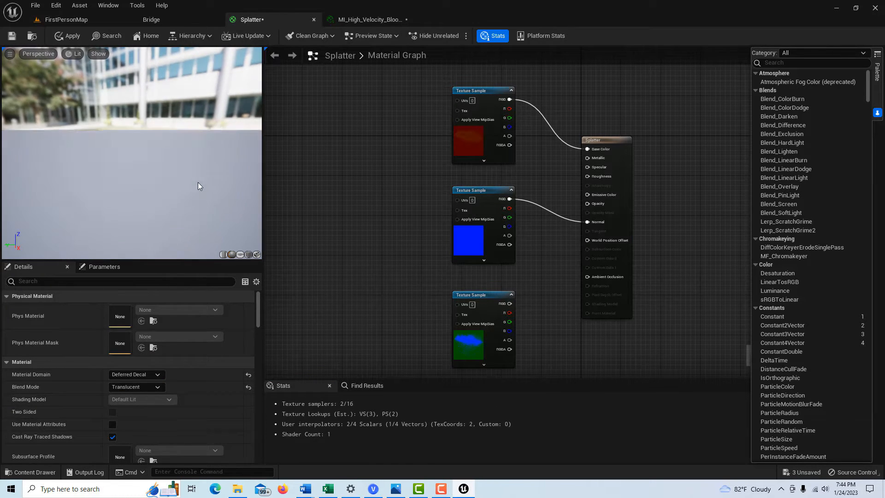
{"action": "left_click_drag", "start_coordinate": [197, 184], "coordinate": [103, 167]}
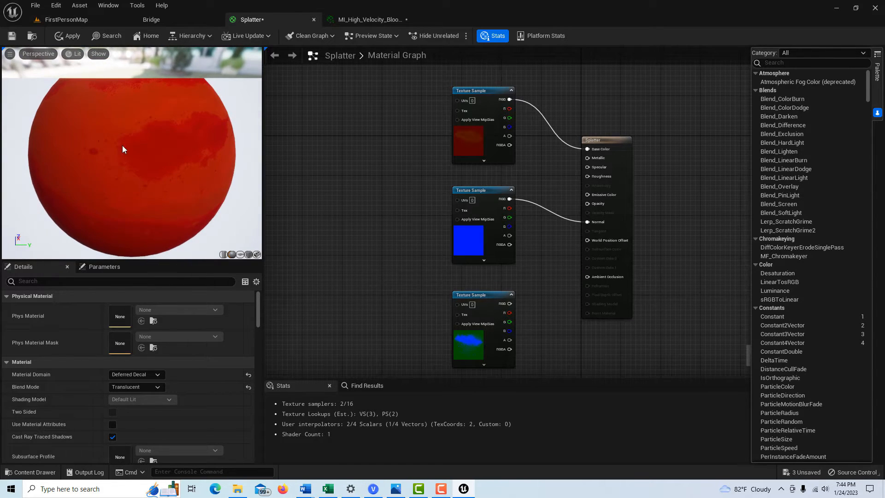
{"action": "left_click_drag", "start_coordinate": [143, 133], "coordinate": [168, 77]}
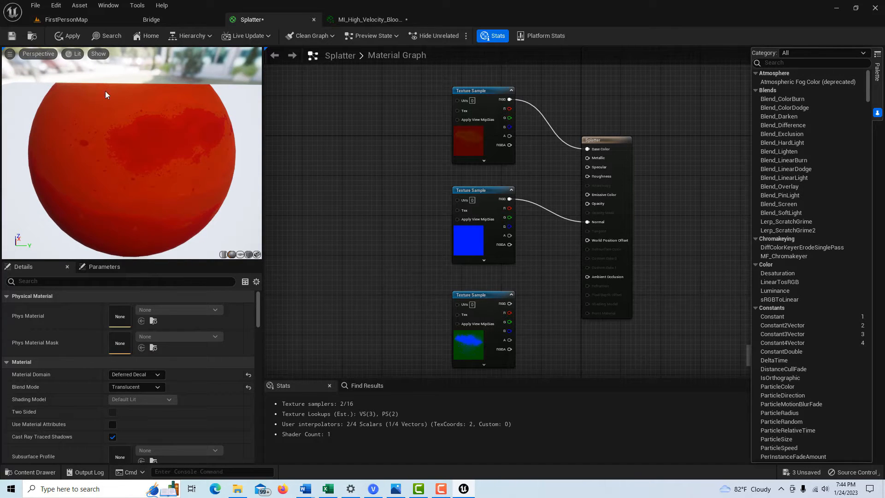
{"action": "right_click_drag", "start_coordinate": [559, 282], "coordinate": [522, 249]}
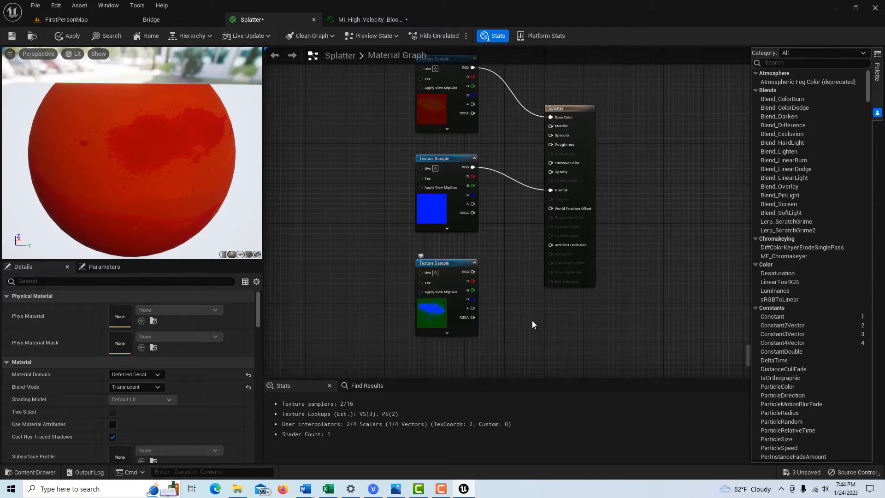
- Connect the DRO texture's green channel to Roughness and its blue channel to Opacity, and inspect the preview sphere
{"action": "scroll", "coordinate": [510, 299], "scroll_direction": "up", "scroll_amount": 1}
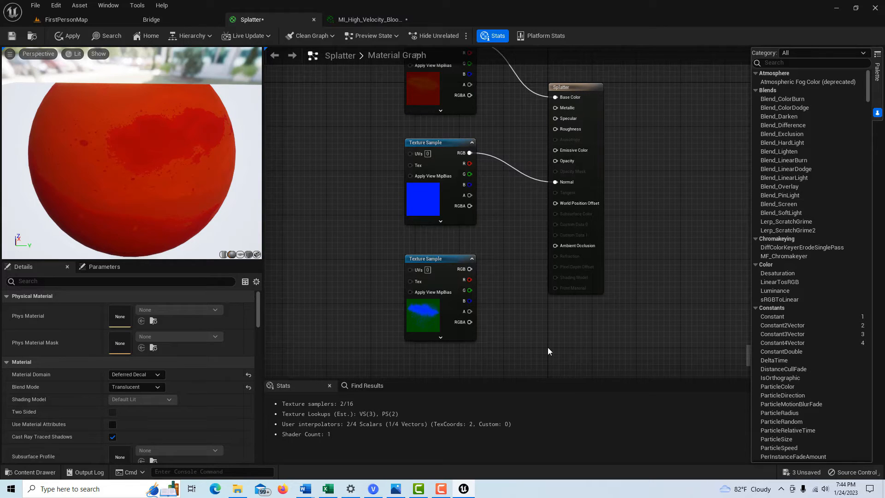
{"action": "left_click_drag", "start_coordinate": [470, 290], "coordinate": [552, 128]}
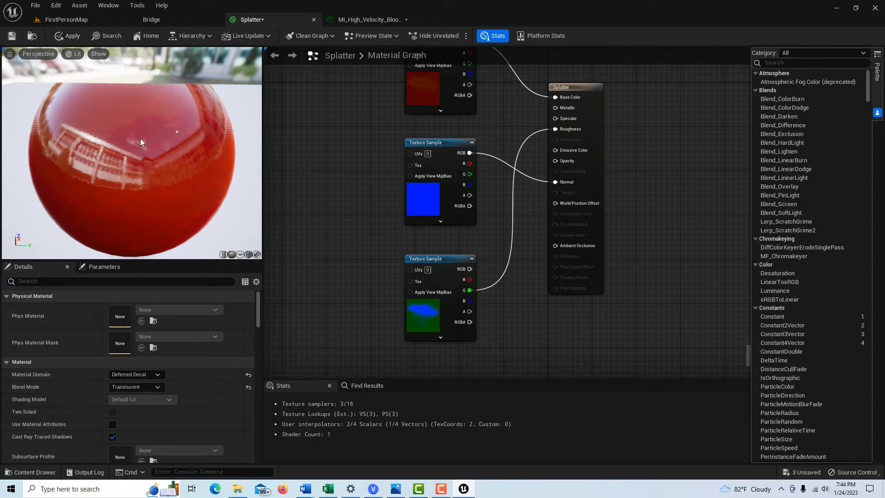
{"action": "mouse_move", "coordinate": [162, 208]}
{"action": "left_mouse_down"}
{"action": "mouse_move", "coordinate": [163, 164]}
{"action": "mouse_move", "coordinate": [160, 212]}
{"action": "left_mouse_up"}
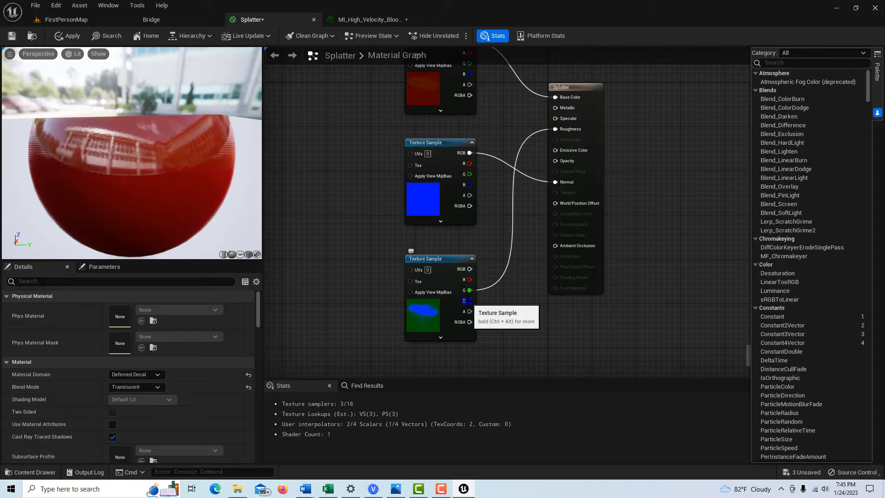
{"action": "left_click_drag", "start_coordinate": [467, 301], "coordinate": [554, 160]}
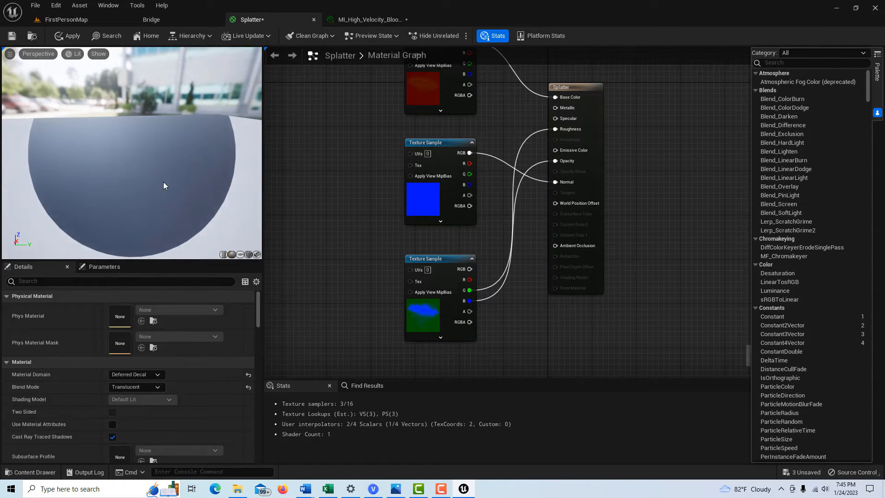
{"action": "left_click_drag", "start_coordinate": [163, 181], "coordinate": [161, 206]}
{"action": "scroll", "coordinate": [178, 160], "scroll_direction": "up", "scroll_amount": 6}
{"action": "scroll", "coordinate": [178, 161], "scroll_direction": "down", "scroll_amount": 4}
{"action": "left_click_drag", "start_coordinate": [178, 160], "coordinate": [163, 164]}
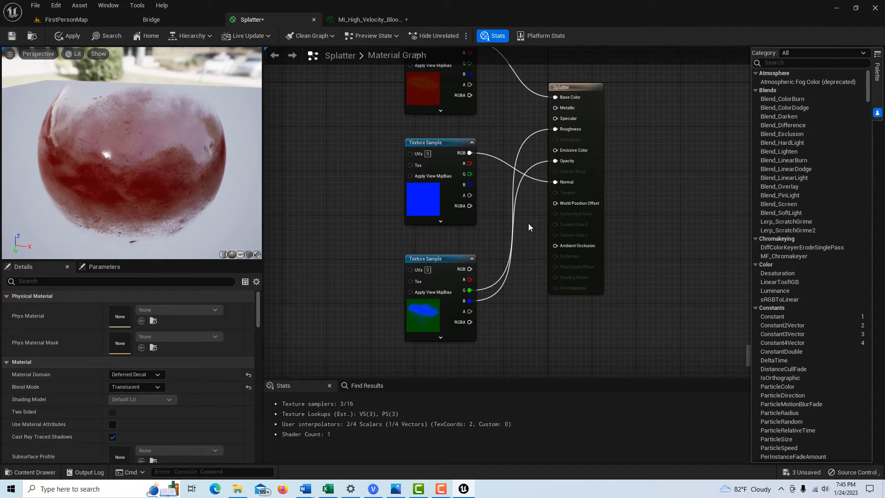
- Add a Constant node with value 0, connect it to Specular, and apply and save the Splatter material
{"action": "scroll", "coordinate": [678, 198], "scroll_direction": "down", "scroll_amount": 1}
{"action": "right_click_drag", "start_coordinate": [678, 197], "coordinate": [685, 266]}
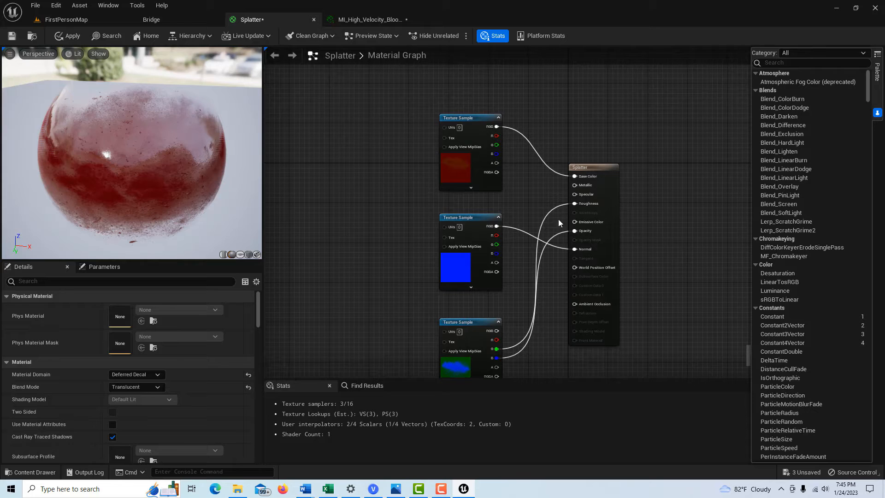
{"action": "left_click", "coordinate": [531, 196]}
{"action": "left_click_drag", "start_coordinate": [550, 199], "coordinate": [573, 194]}
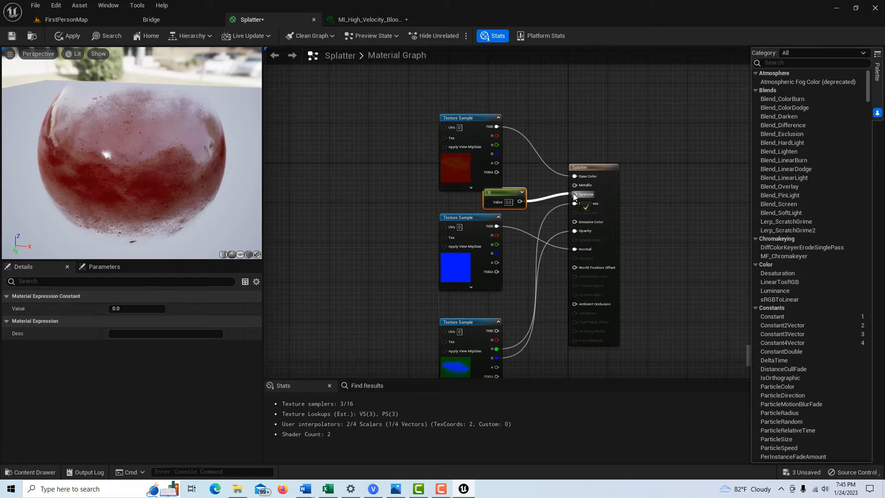
{"action": "left_click_drag", "start_coordinate": [130, 174], "coordinate": [98, 159]}
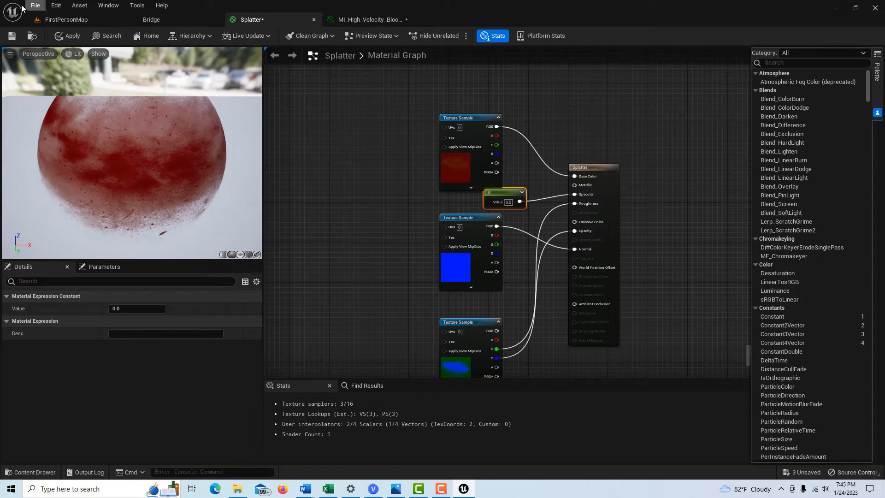
{"action": "left_click", "coordinate": [65, 35]}
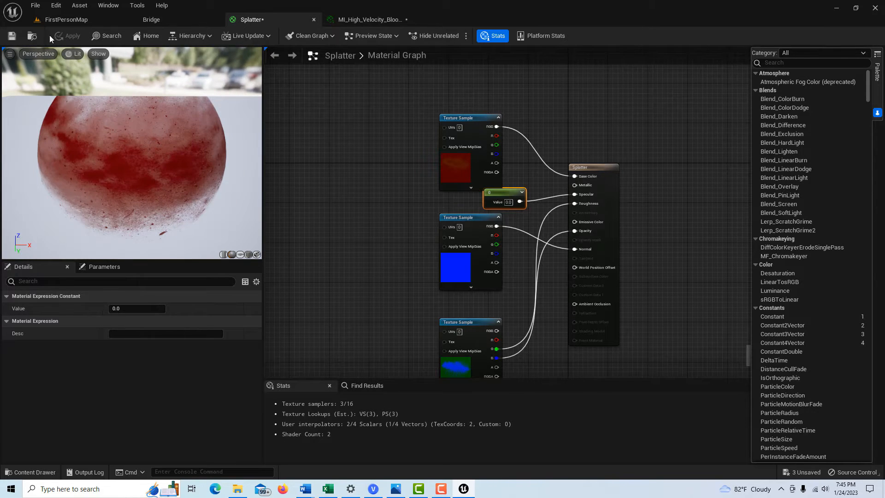
{"action": "left_click", "coordinate": [10, 38]}
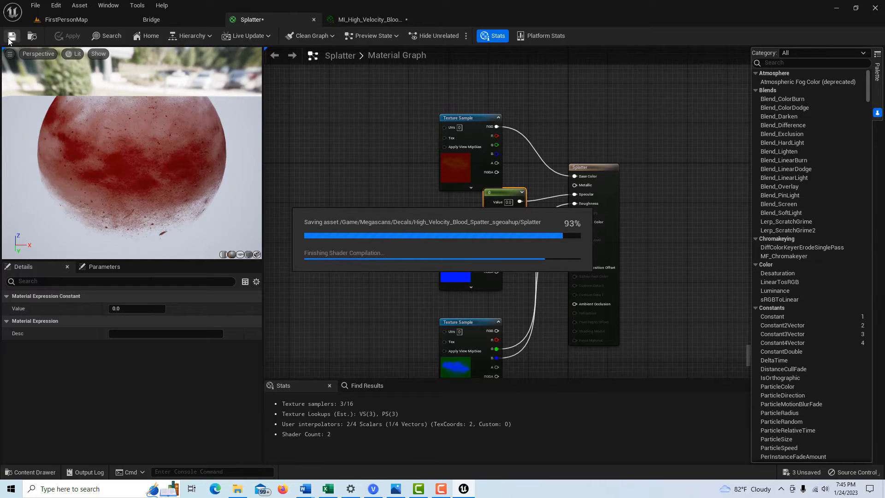
- Return to FirstPersonMap, set the camera speed to 1, and examine the existing blood spatter decal on the wall up close
{"action": "left_click", "coordinate": [46, 21]}
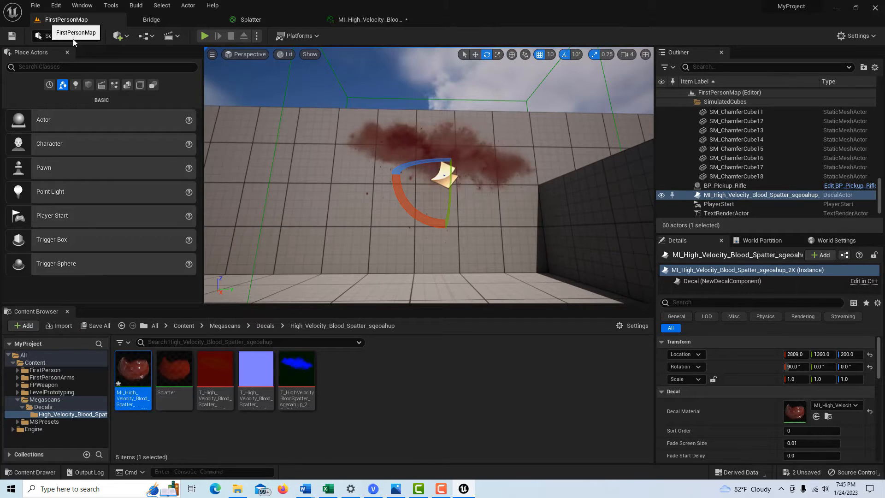
{"action": "scroll", "coordinate": [366, 185], "scroll_direction": "up", "scroll_amount": 3}
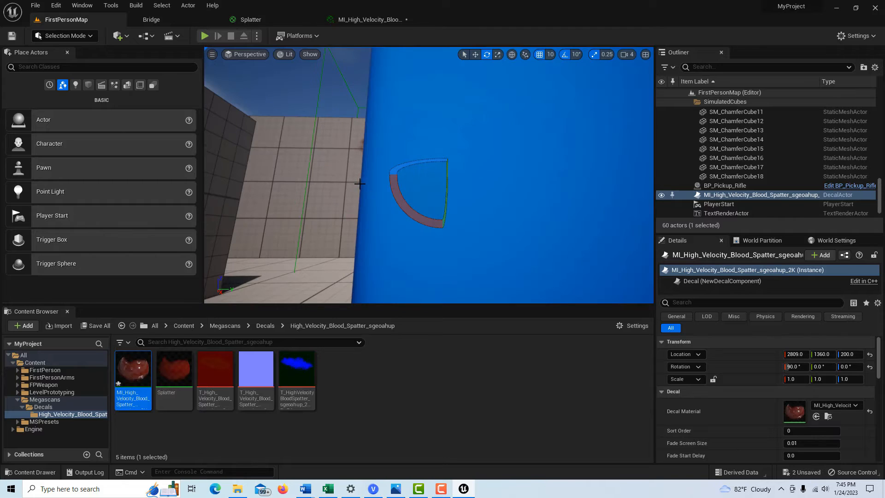
{"action": "scroll", "coordinate": [359, 183], "scroll_direction": "down", "scroll_amount": 5}
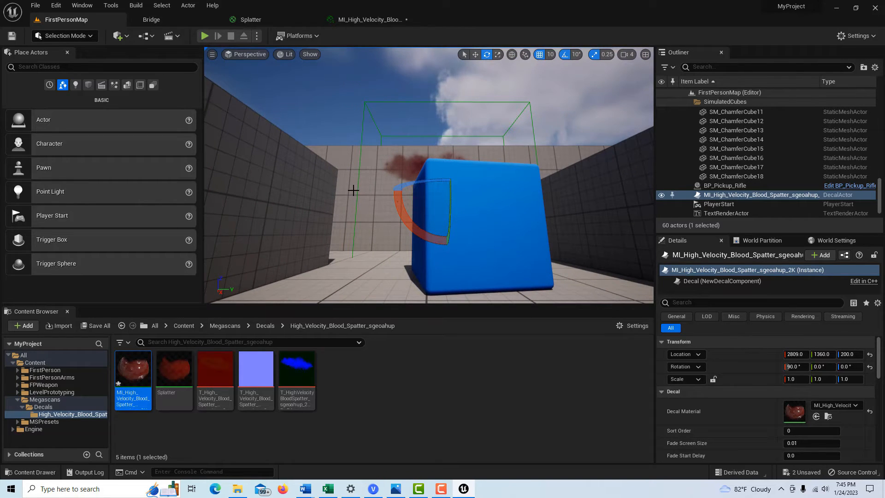
{"action": "left_click", "coordinate": [630, 56]}
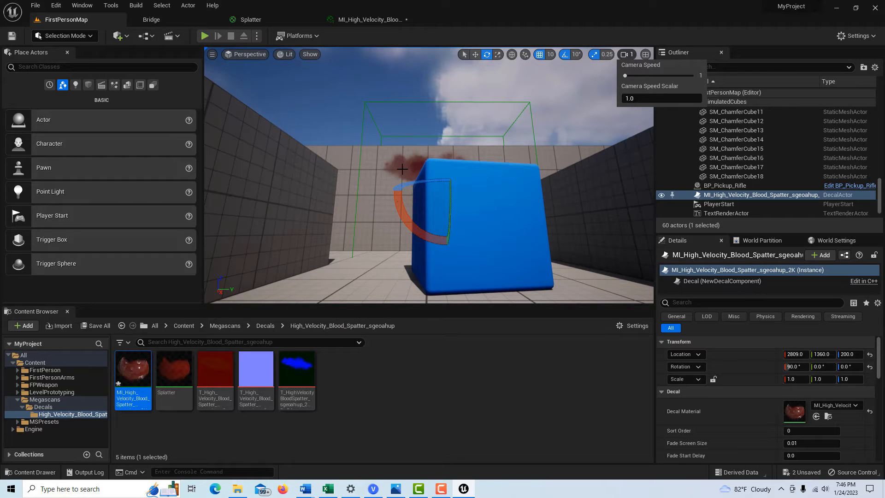
{"action": "left_click", "coordinate": [389, 191]}
{"action": "left_click", "coordinate": [391, 191]}
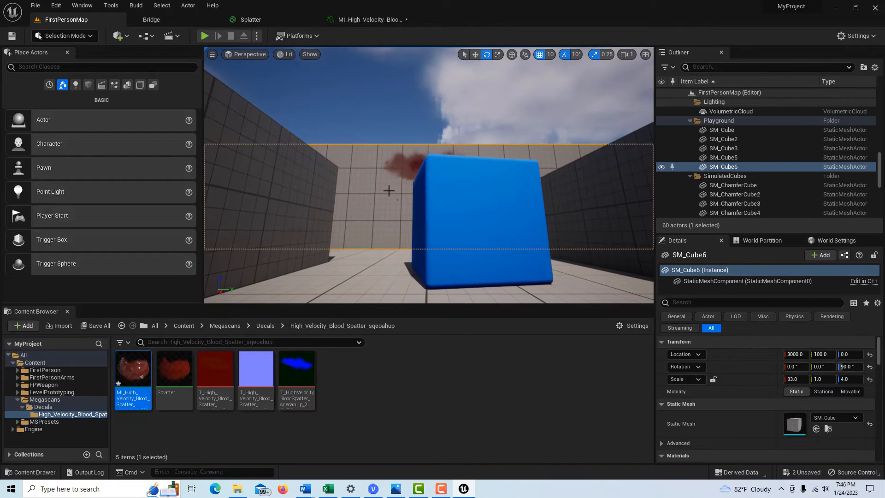
{"action": "right_click_drag", "start_coordinate": [392, 192], "coordinate": [390, 222]}
{"action": "right_click_drag", "start_coordinate": [429, 175], "coordinate": [422, 153]}
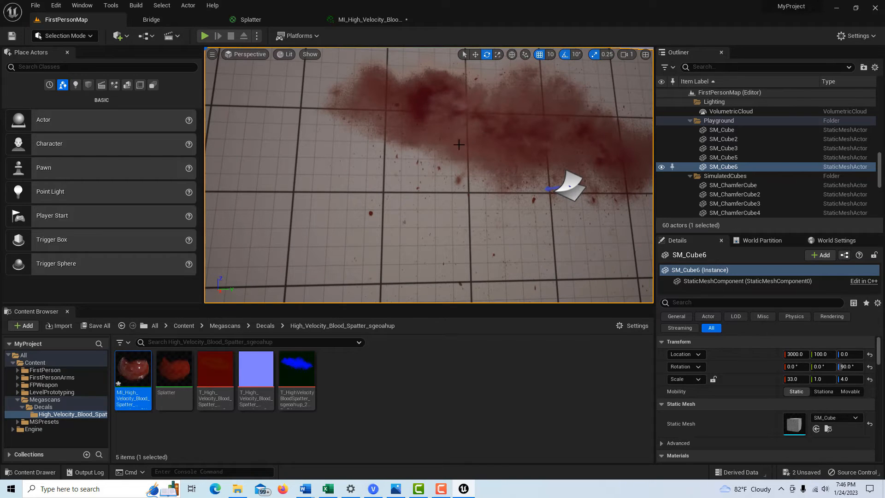
- Reopen the Splatter material, disconnect the constant from Specular, apply and save it, and return to the level
{"action": "left_click", "coordinate": [177, 377]}
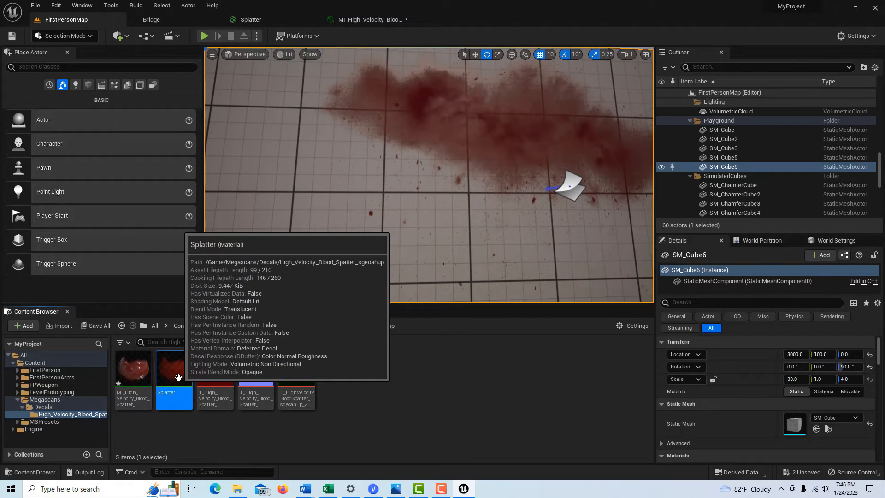
{"action": "double_click", "coordinate": [178, 377]}
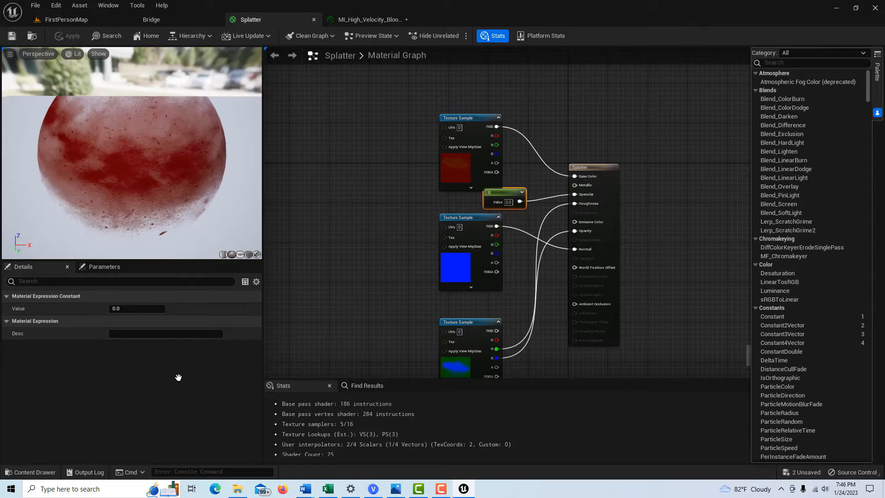
{"action": "left_click", "coordinate": [575, 193], "text": "alt"}
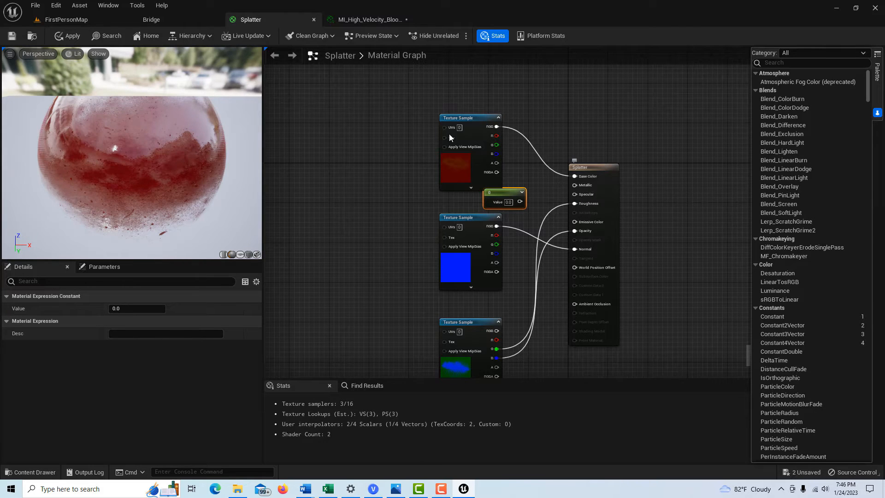
{"action": "left_click", "coordinate": [81, 35]}
{"action": "left_click", "coordinate": [10, 36]}
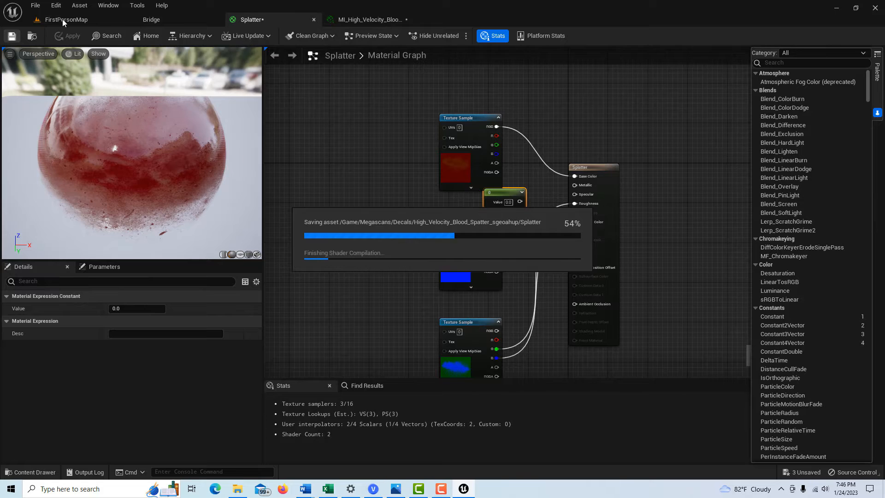
{"action": "left_click", "coordinate": [62, 19]}
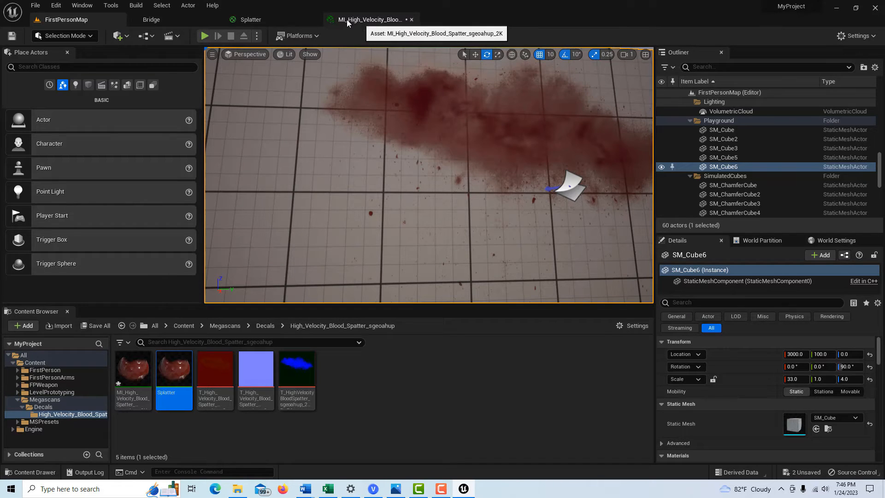
- Reconnect the constant to Splatter's Specular input, set its value to 0.15, and check the preview sphere's shine
{"action": "left_click", "coordinate": [266, 20]}
{"action": "left_click_drag", "start_coordinate": [520, 201], "coordinate": [574, 195]}
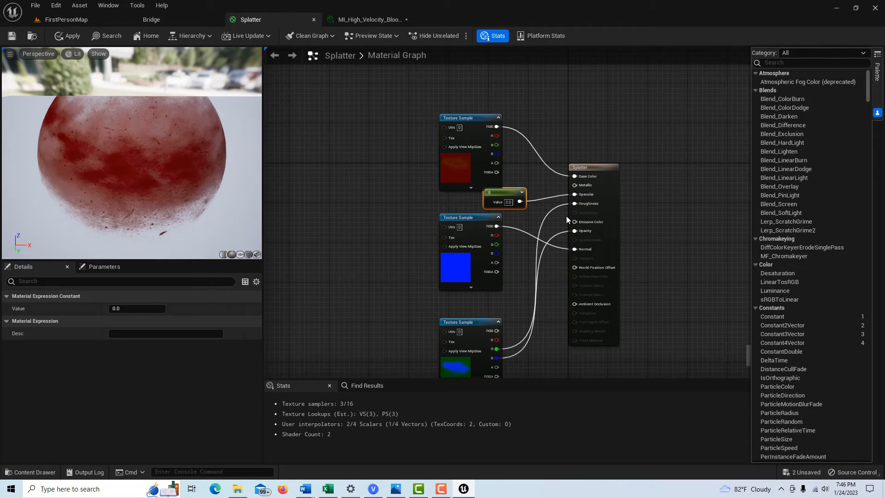
{"action": "scroll", "coordinate": [532, 217], "scroll_direction": "up", "scroll_amount": 2}
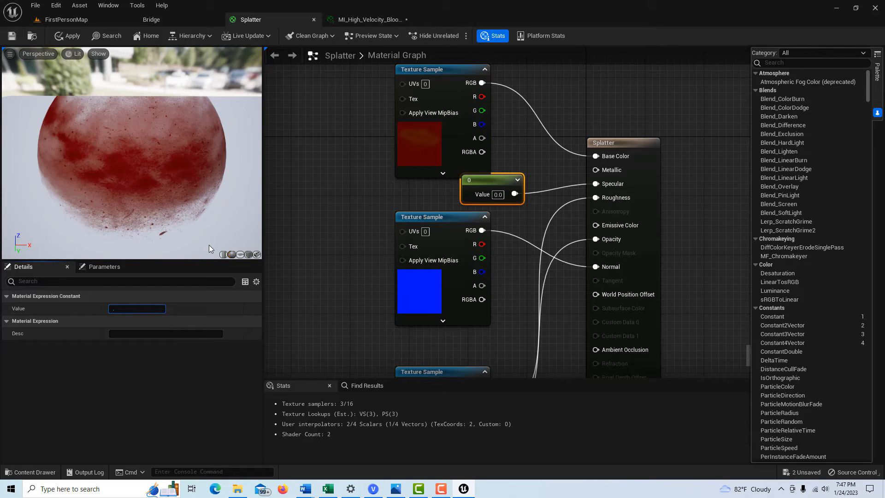
{"action": "type", "text": "5"}
{"action": "key", "text": "Return"}
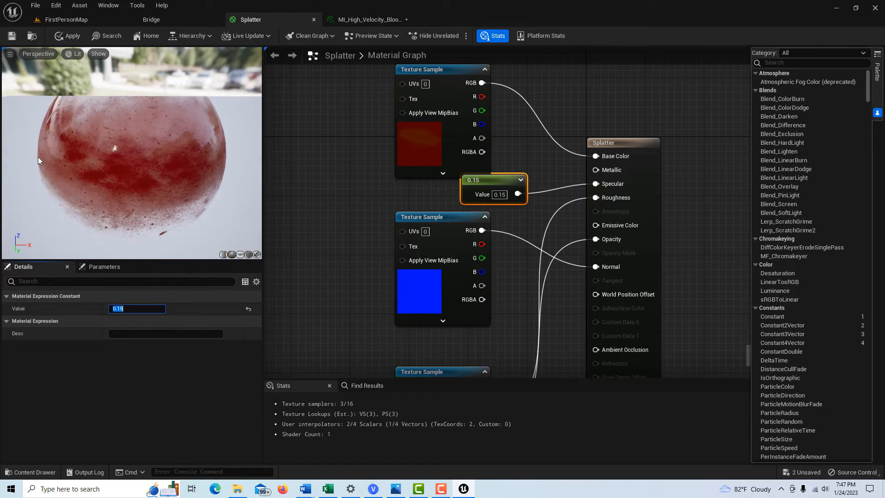
{"action": "left_click_drag", "start_coordinate": [174, 179], "coordinate": [182, 187]}
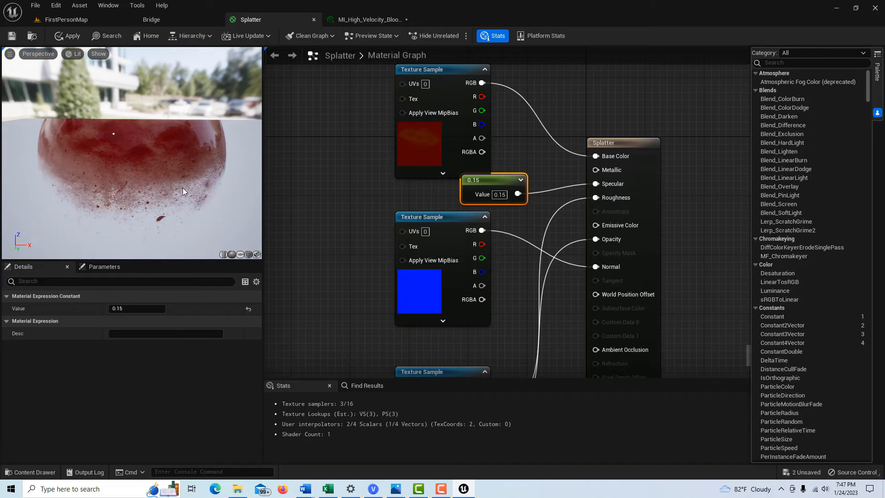
- Set the Specular constant to 0.1, and apply and save the Splatter material
{"action": "left_click_drag", "start_coordinate": [131, 309], "coordinate": [128, 309]}
{"action": "left_click", "coordinate": [132, 309]}
{"action": "left_click", "coordinate": [131, 310]}
{"action": "type", "text": ".1"}
{"action": "key", "text": "Return"}
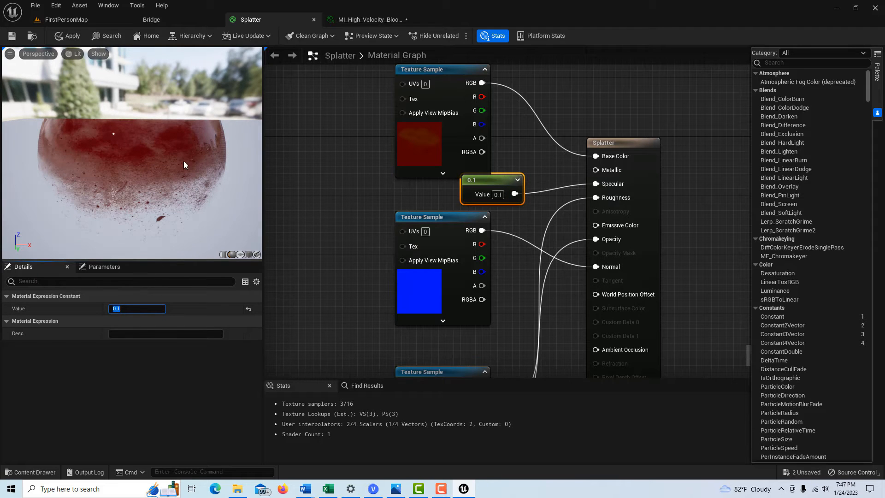
{"action": "left_click_drag", "start_coordinate": [186, 165], "coordinate": [106, 76]}
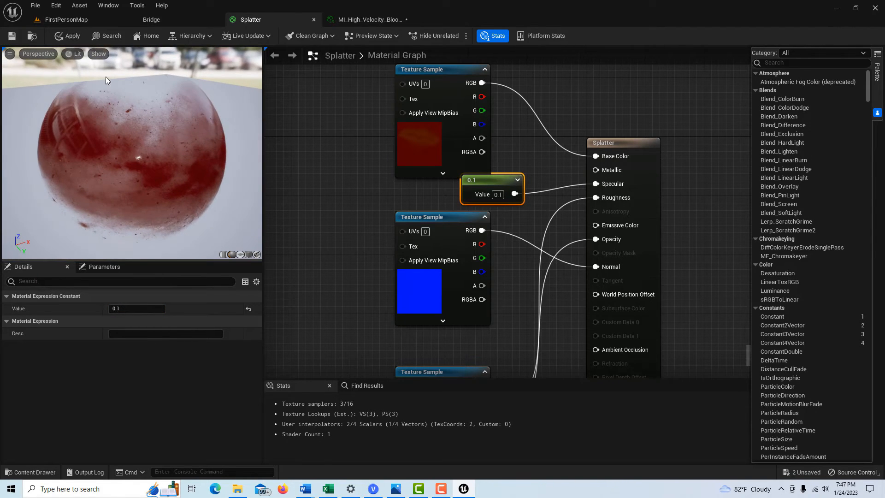
{"action": "left_click", "coordinate": [66, 39]}
{"action": "left_click", "coordinate": [14, 37]}
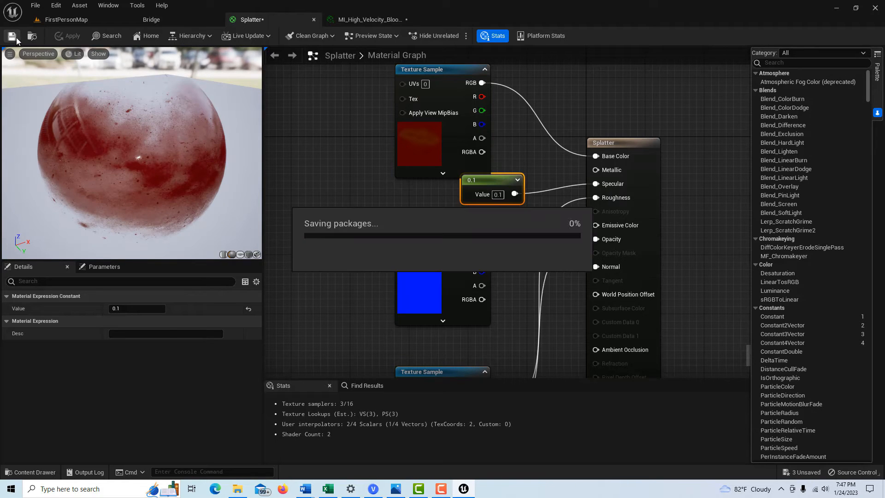
- Place the Splatter decal on the level's wall at about 2900, 1040, 210, and check the original spatter decal's rotation for comparison
{"action": "left_click", "coordinate": [81, 20]}
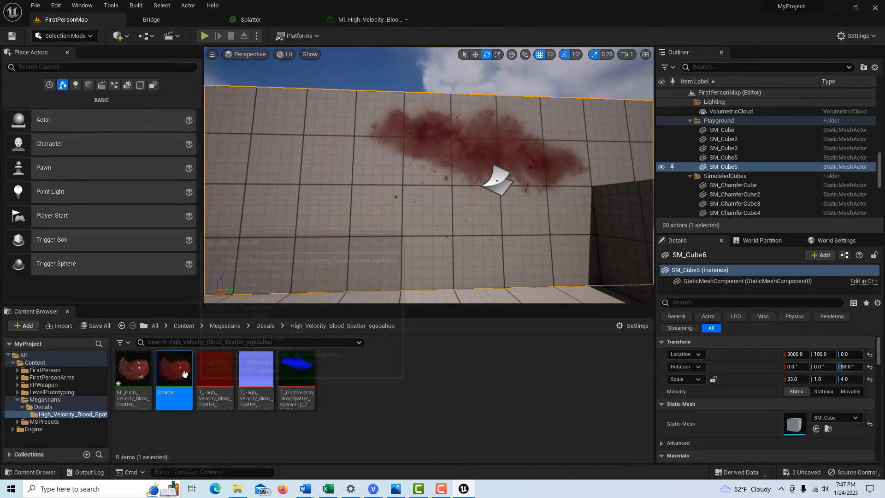
{"action": "left_click_drag", "start_coordinate": [175, 373], "coordinate": [324, 180]}
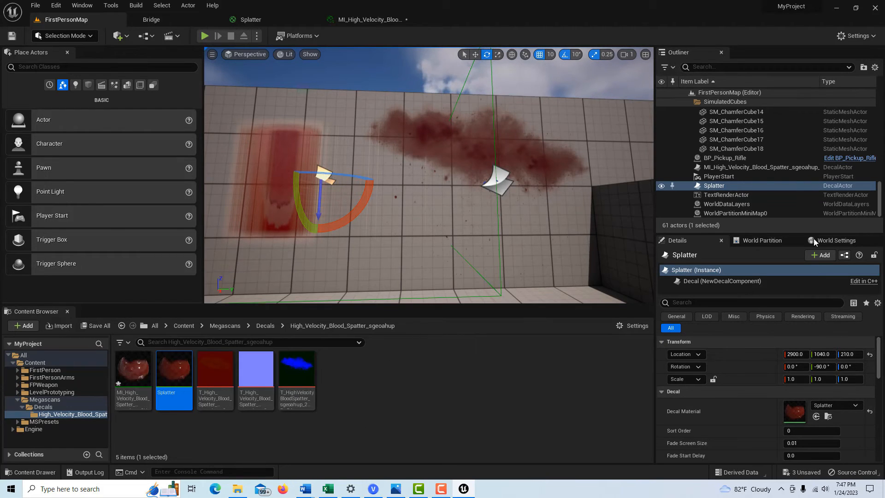
{"action": "left_click", "coordinate": [766, 170]}
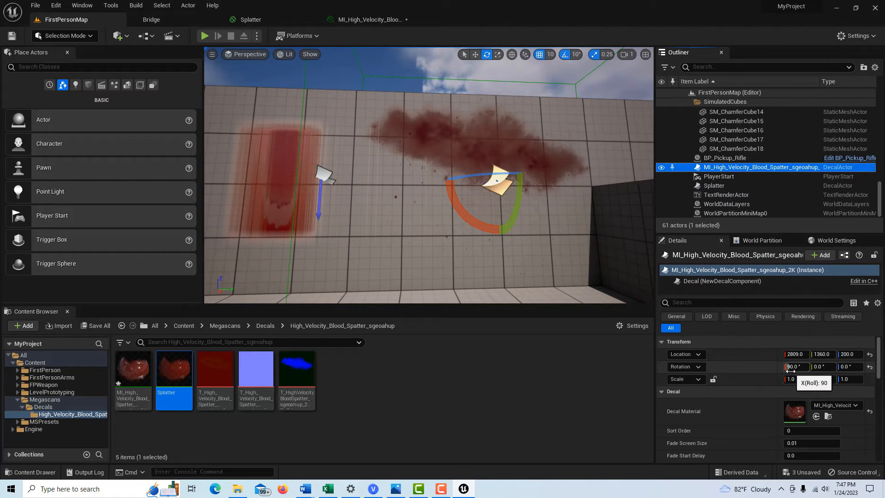
- Set the Splatter decal's rotation to 90° on X and 0° on Y and Z
{"action": "left_click", "coordinate": [722, 186]}
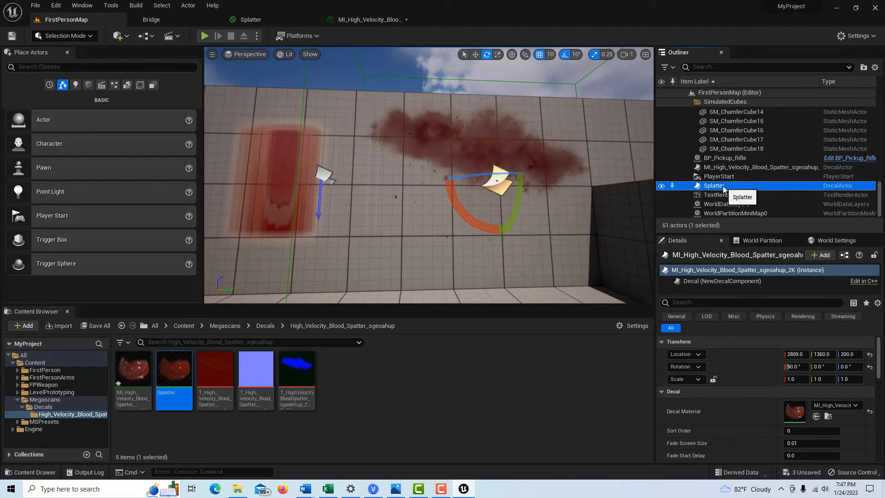
{"action": "left_click", "coordinate": [791, 367]}
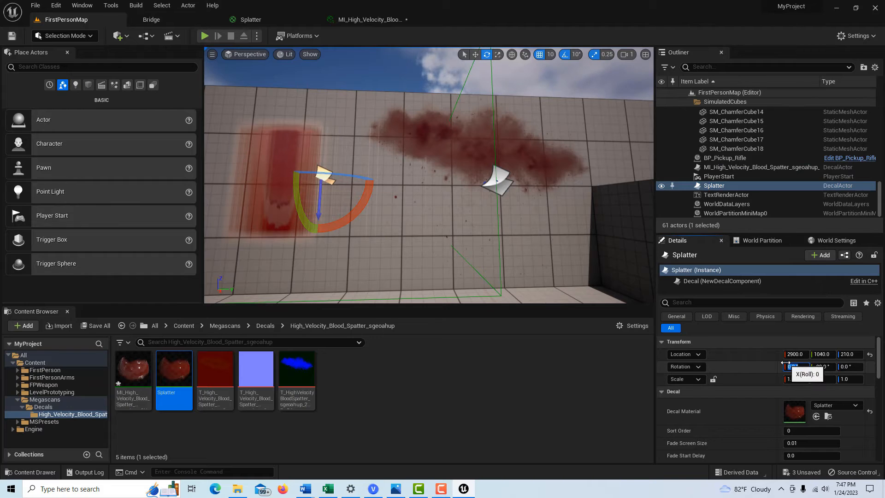
{"action": "type", "text": "0"}
{"action": "key", "text": "Tab"}
{"action": "type", "text": "0"}
{"action": "key", "text": "Tab"}
{"action": "type", "text": "0"}
{"action": "key", "text": "Tab"}
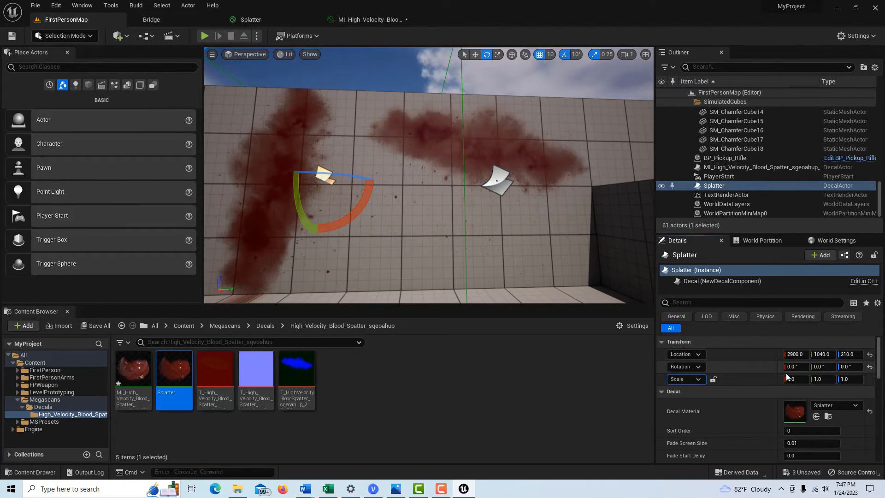
{"action": "left_click", "coordinate": [795, 368]}
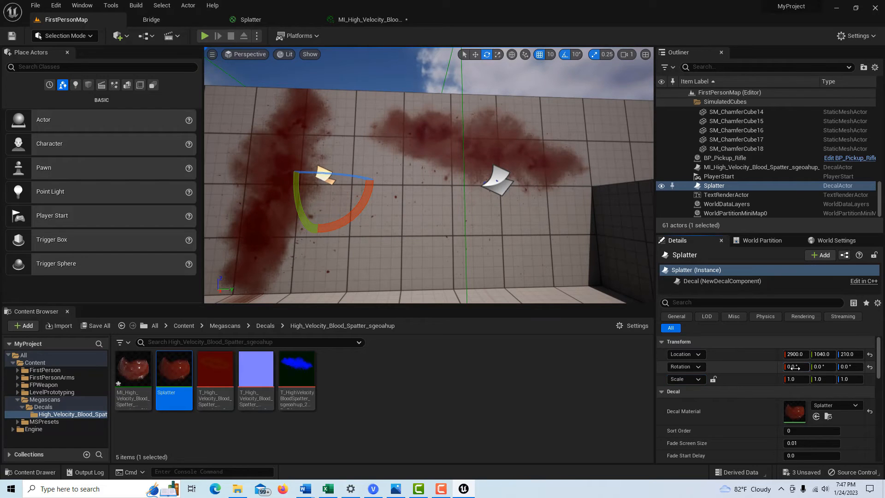
{"action": "type", "text": "90"}
{"action": "key", "text": "Return"}
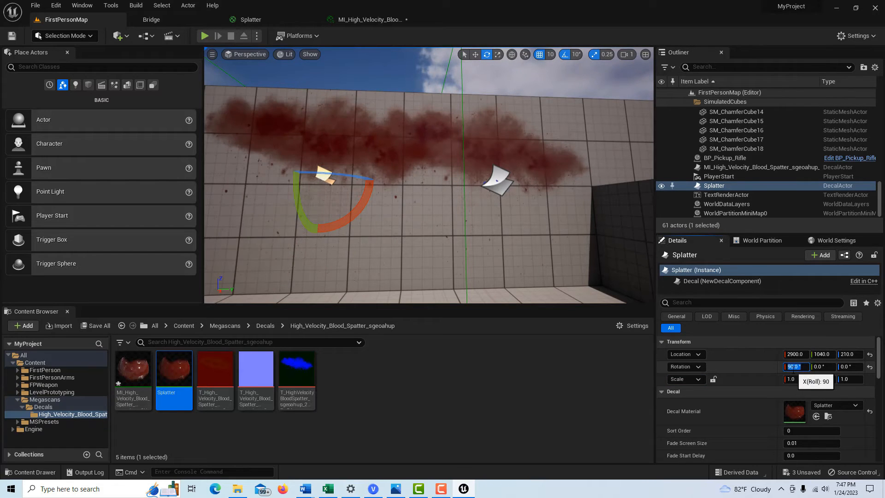
- Move the Splatter decal along the wall and down to about 2900, 950, 170, clear of the original decal
{"action": "scroll", "coordinate": [405, 227], "scroll_direction": "up", "scroll_amount": 2}
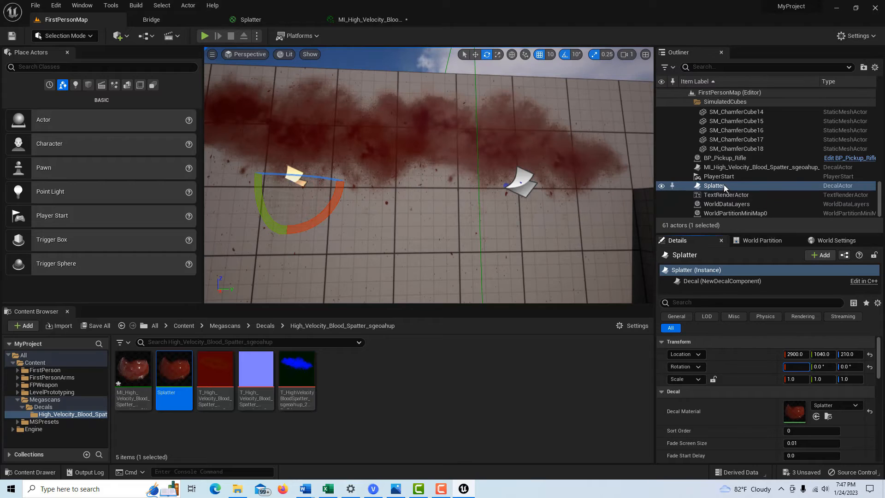
{"action": "left_click", "coordinate": [430, 231]}
{"action": "key", "text": "r"}
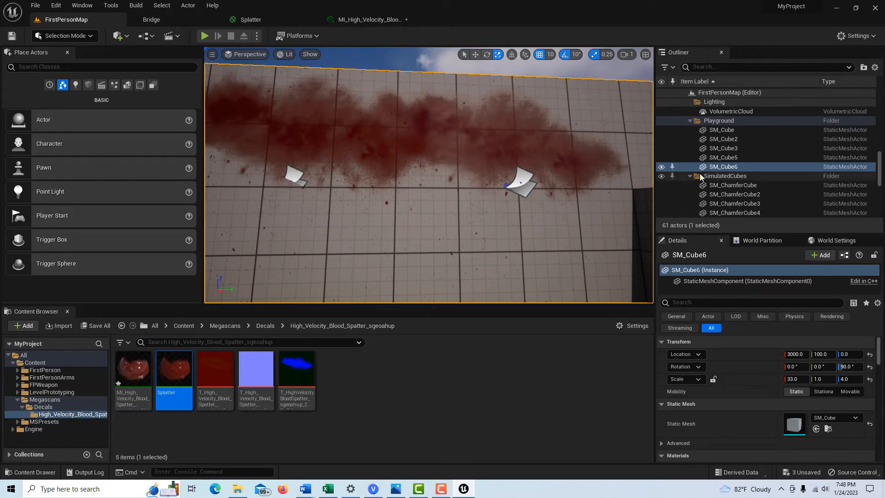
{"action": "scroll", "coordinate": [765, 198], "scroll_direction": "down", "scroll_amount": 5}
{"action": "scroll", "coordinate": [759, 205], "scroll_direction": "down", "scroll_amount": 4}
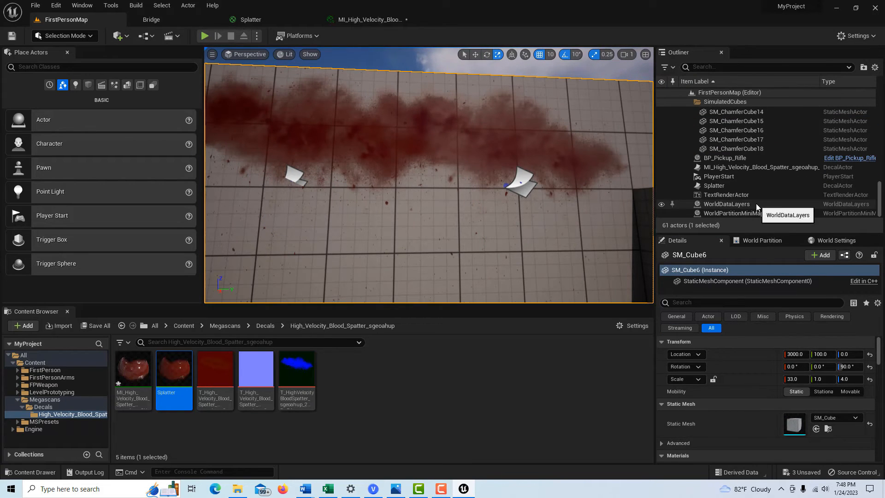
{"action": "left_click", "coordinate": [726, 186]}
{"action": "key", "text": "w"}
{"action": "left_click_drag", "start_coordinate": [325, 184], "coordinate": [259, 188]}
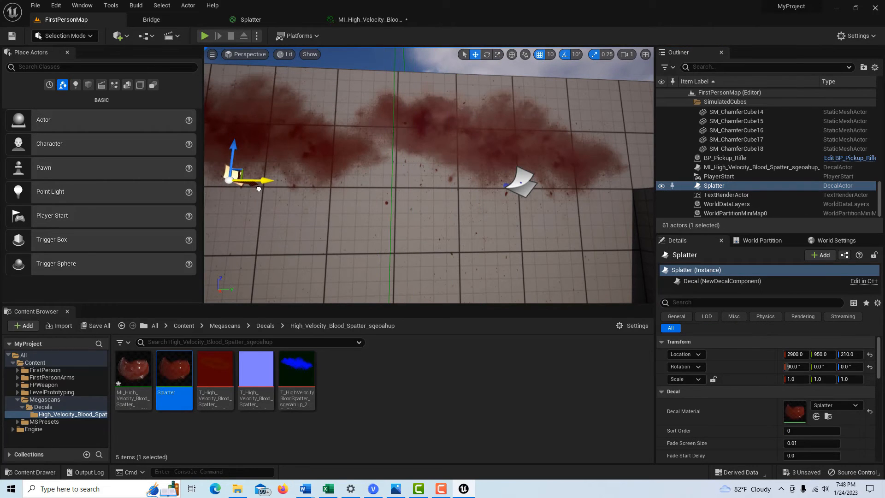
{"action": "left_click_drag", "start_coordinate": [233, 152], "coordinate": [234, 178]}
- Play the level, walk up to the wall to compare both blood decals from several angles, and stop playing
{"action": "left_click", "coordinate": [205, 35]}
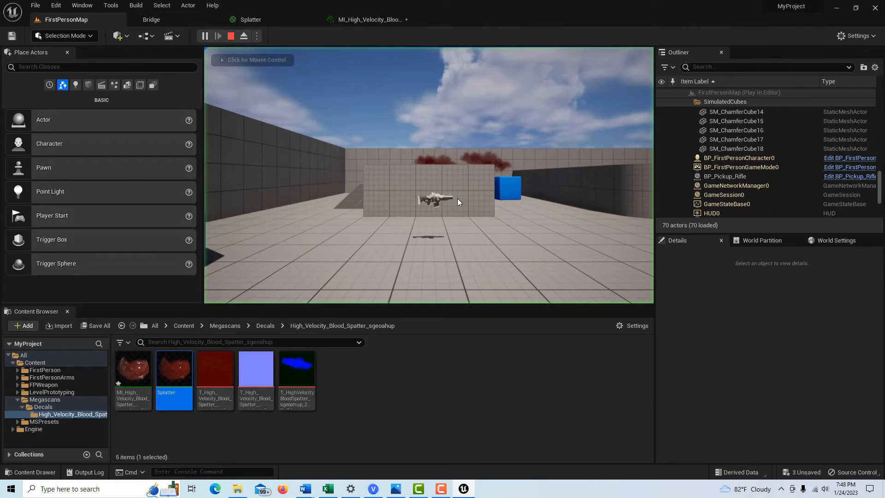
{"action": "key", "text": "w"}
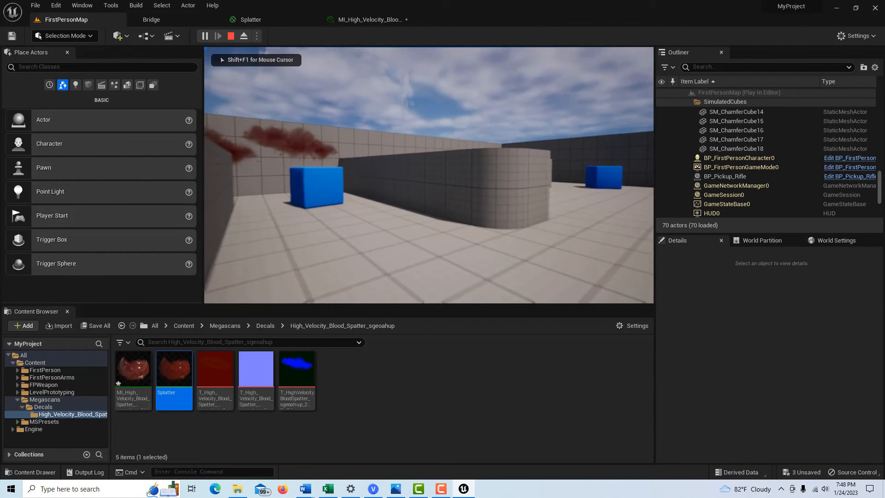
{"action": "key", "text": "w"}
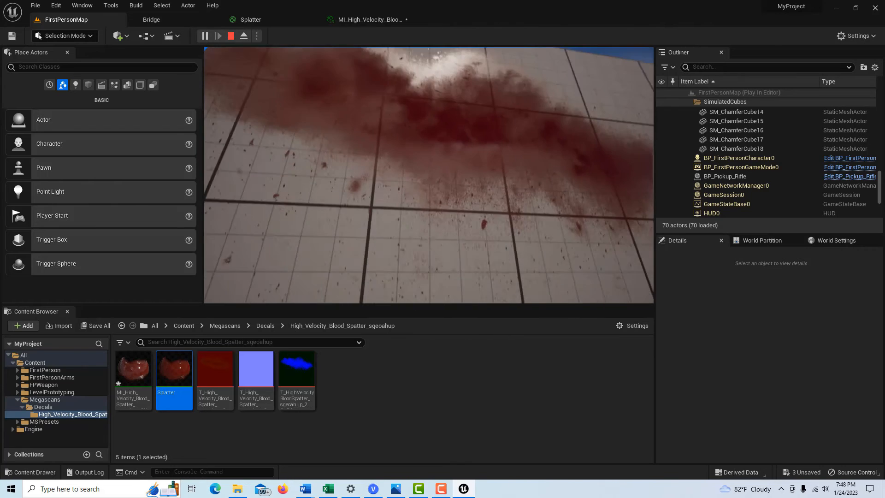
{"action": "key", "text": "s"}
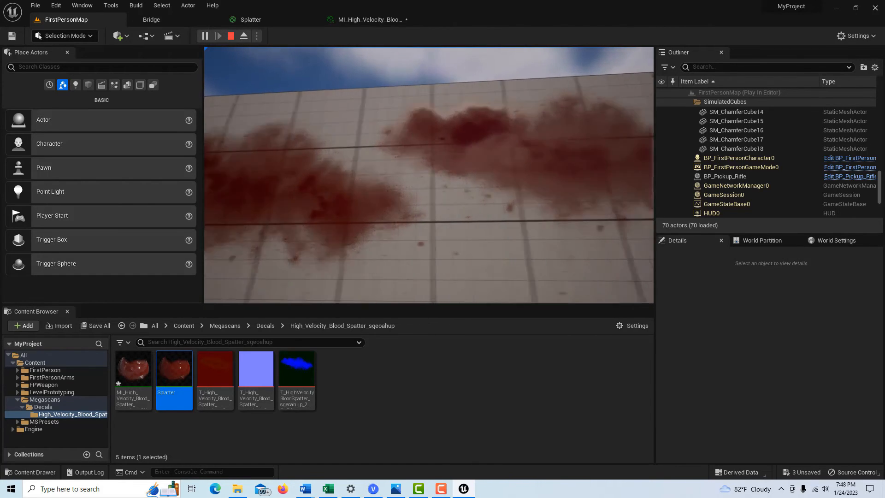
{"action": "key", "text": "a"}
{"action": "key", "text": "d"}
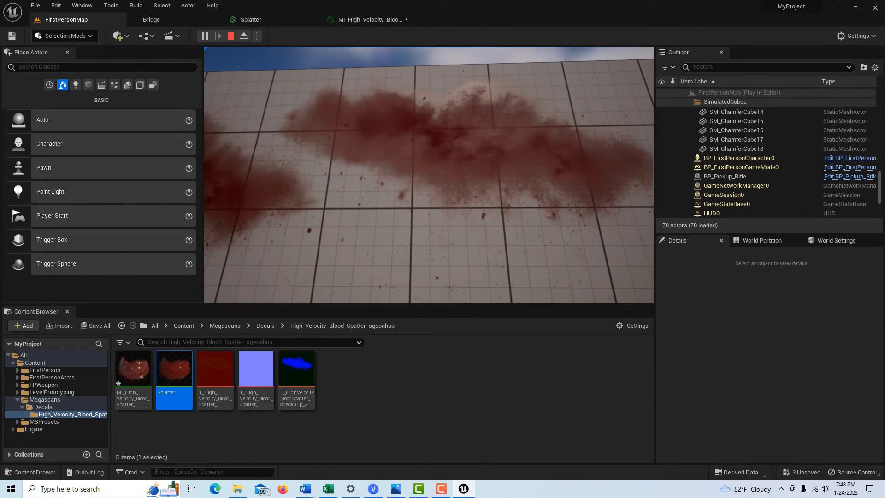
{"action": "key", "text": "a"}
{"action": "key", "text": "d"}
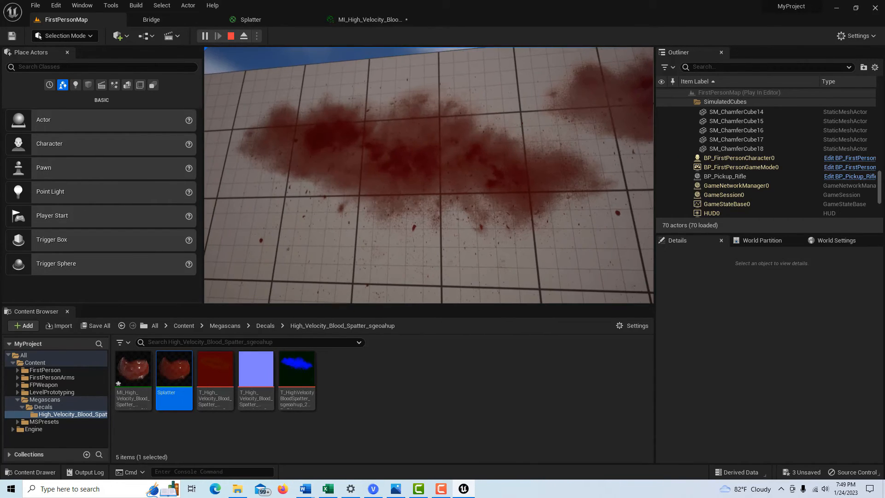
{"action": "key", "text": "w"}
{"action": "key", "text": "s"}
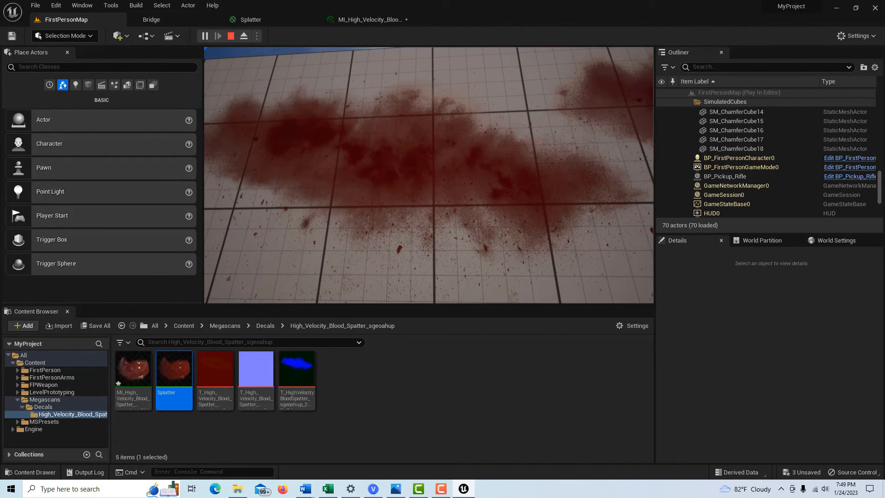
{"action": "key", "text": "Escape"}
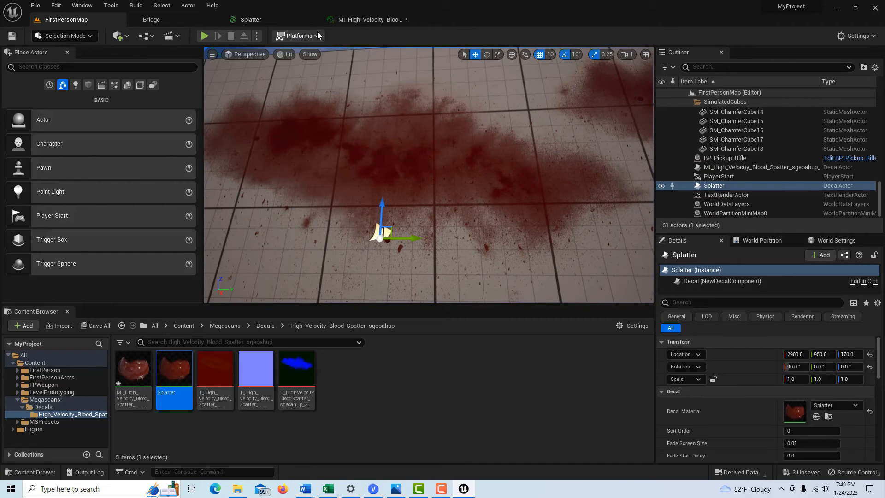
- Review the Splatter material's full node graph and return to the level
{"action": "left_click", "coordinate": [282, 20]}
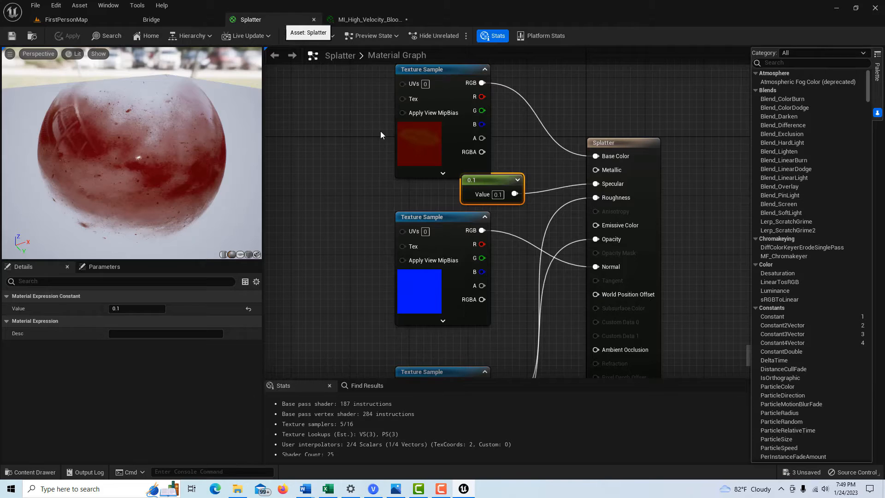
{"action": "scroll", "coordinate": [511, 275], "scroll_direction": "down", "scroll_amount": 3}
{"action": "scroll", "coordinate": [618, 297], "scroll_direction": "up", "scroll_amount": 1}
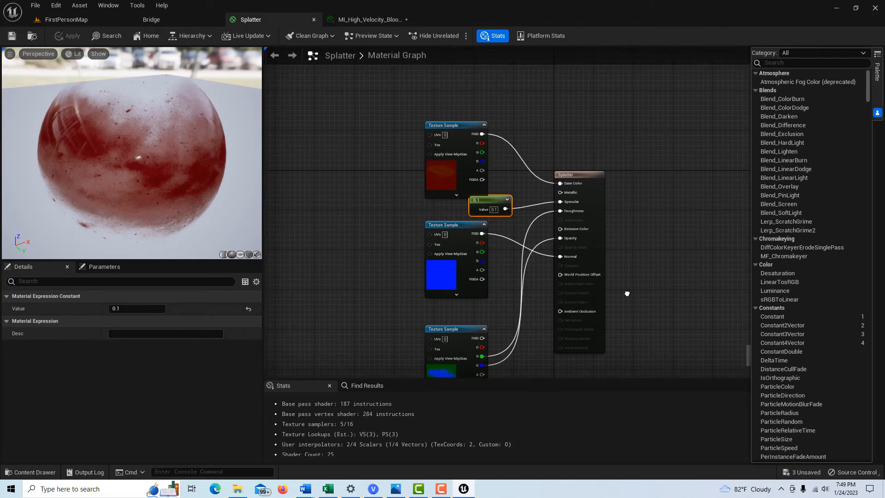
{"action": "right_click_drag", "start_coordinate": [627, 293], "coordinate": [613, 273]}
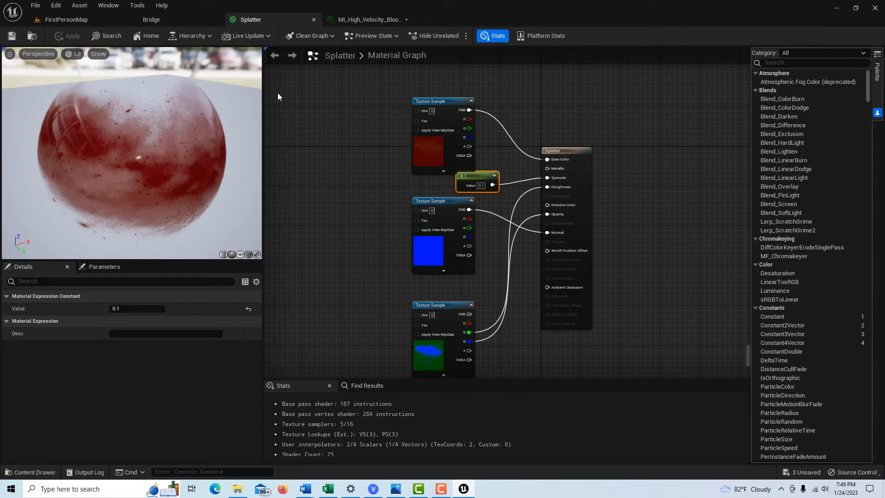
{"action": "left_click", "coordinate": [81, 21]}
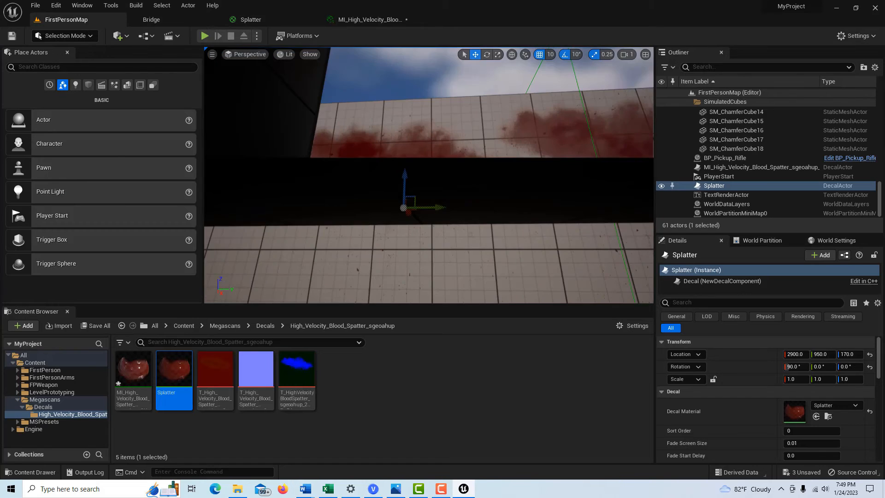
- Switch the level editor to Modeling mode and bring up the mesh deform tools
{"action": "scroll", "coordinate": [498, 143], "scroll_direction": "up", "scroll_amount": 2}
{"action": "left_click", "coordinate": [498, 133]}
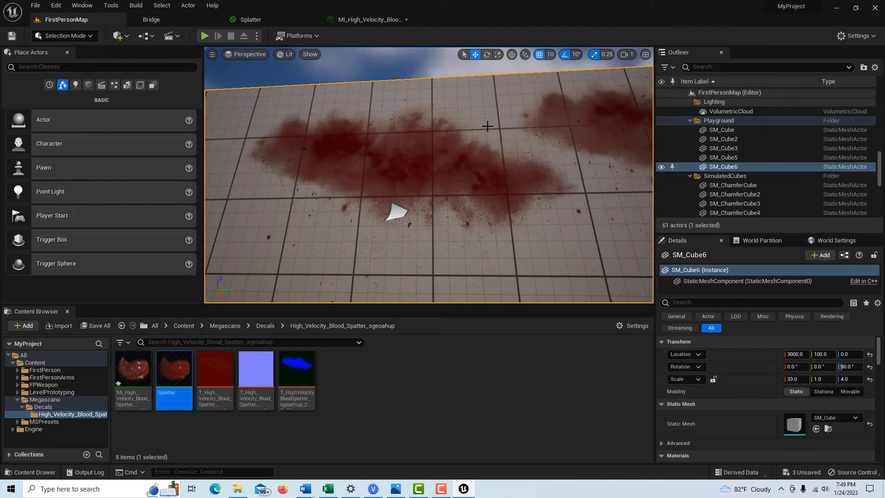
{"action": "left_click", "coordinate": [89, 37]}
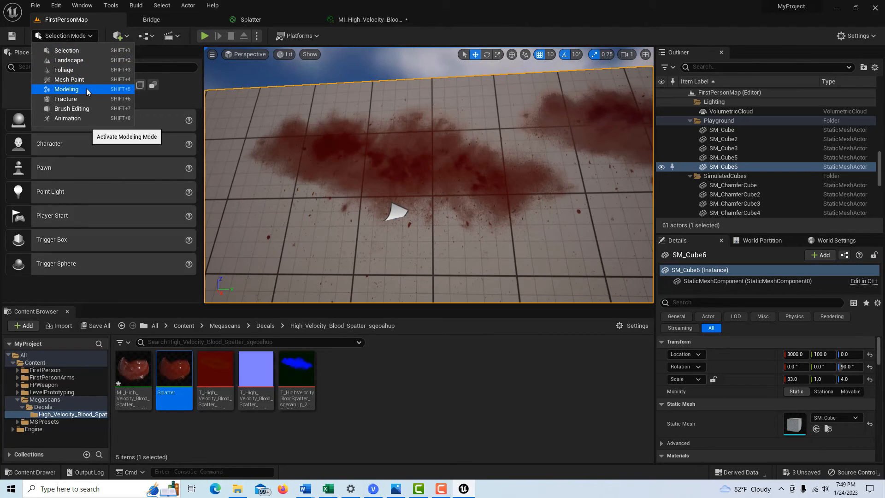
{"action": "left_click", "coordinate": [725, 158]}
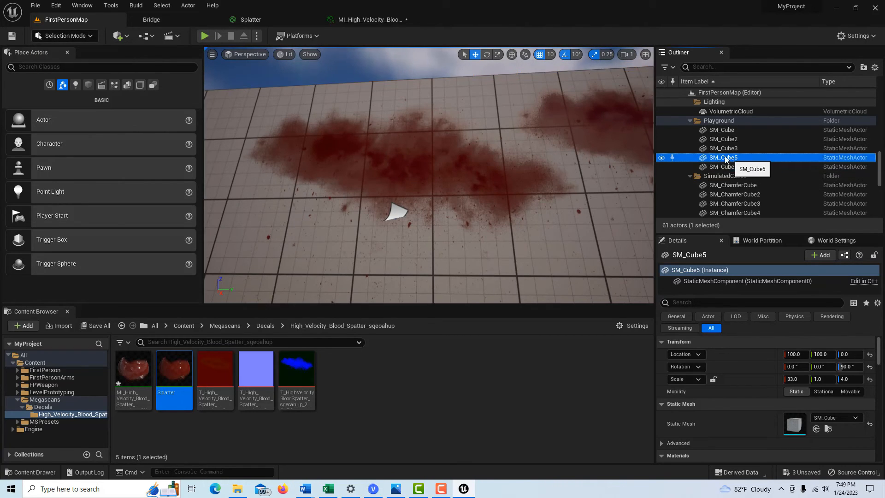
{"action": "left_click", "coordinate": [87, 36]}
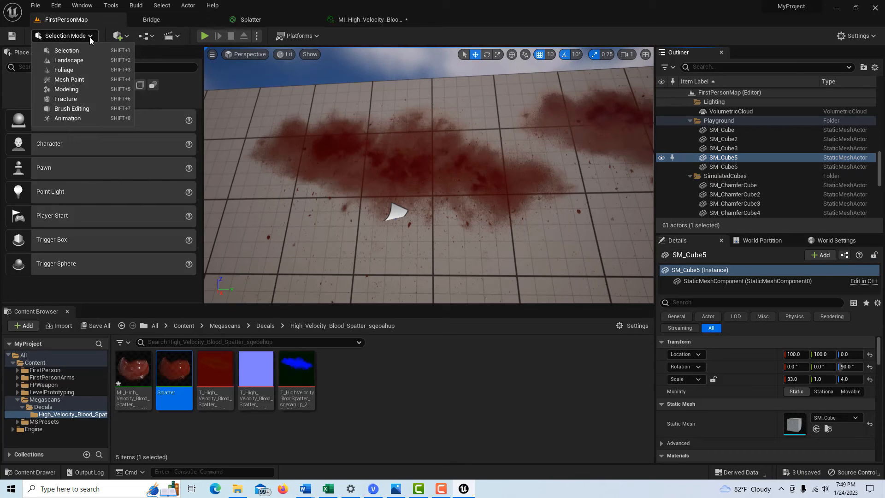
{"action": "left_click", "coordinate": [80, 90]}
{"action": "left_click_drag", "start_coordinate": [65, 87], "coordinate": [82, 156]}
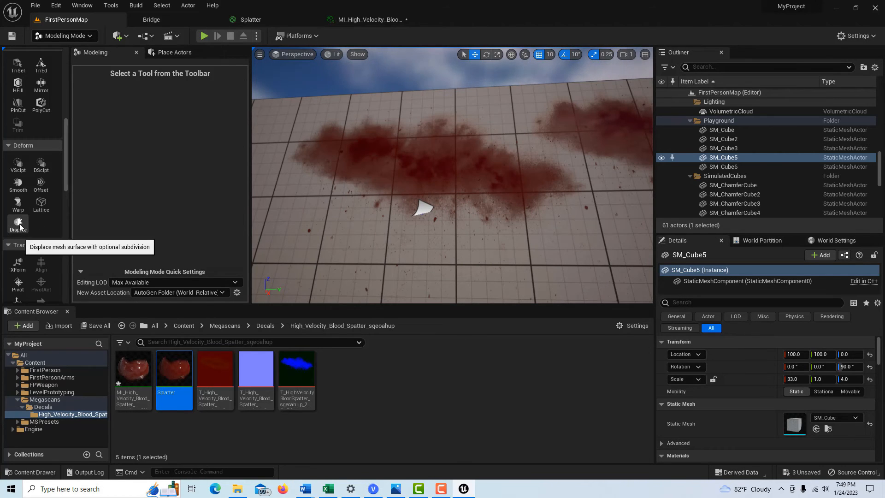
- Start Displace on wall SM_Cube6 with displacement type Texture2D Map, and assign the T_HighVelocityBloodSpatter_sgeoahup texture as its displacement map
{"action": "left_click", "coordinate": [730, 168]}
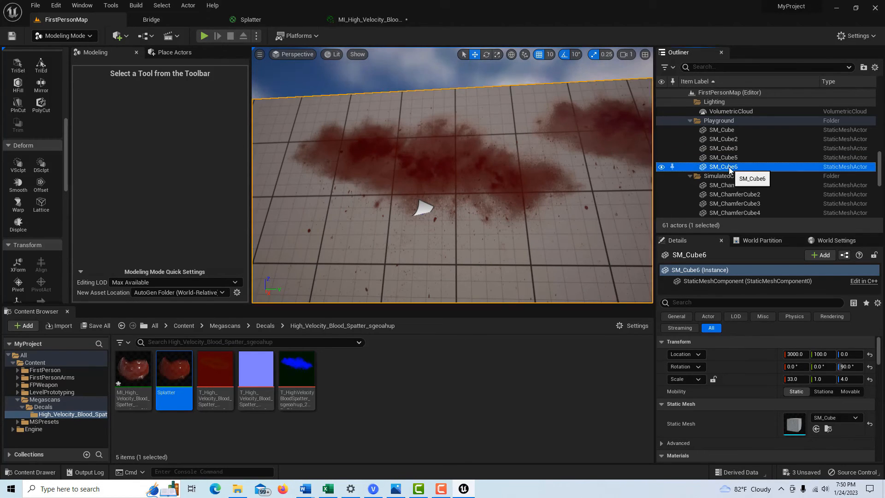
{"action": "scroll", "coordinate": [772, 187], "scroll_direction": "down", "scroll_amount": 5}
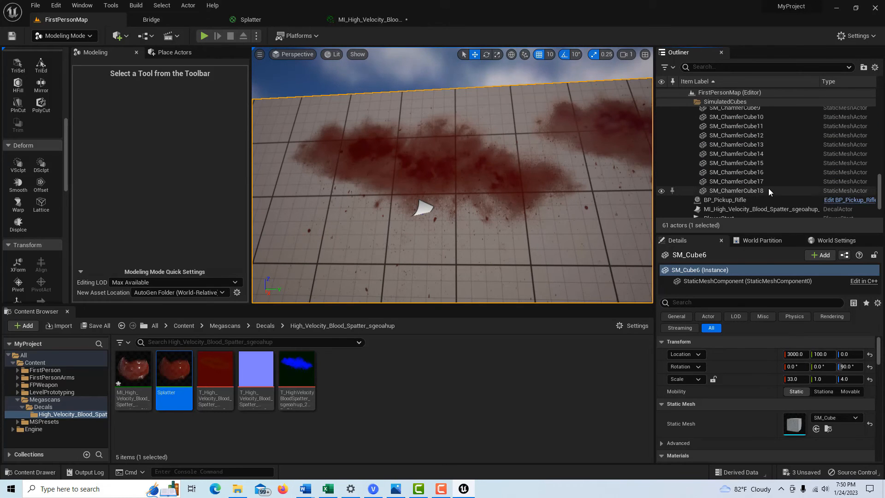
{"action": "left_click", "coordinate": [744, 201]}
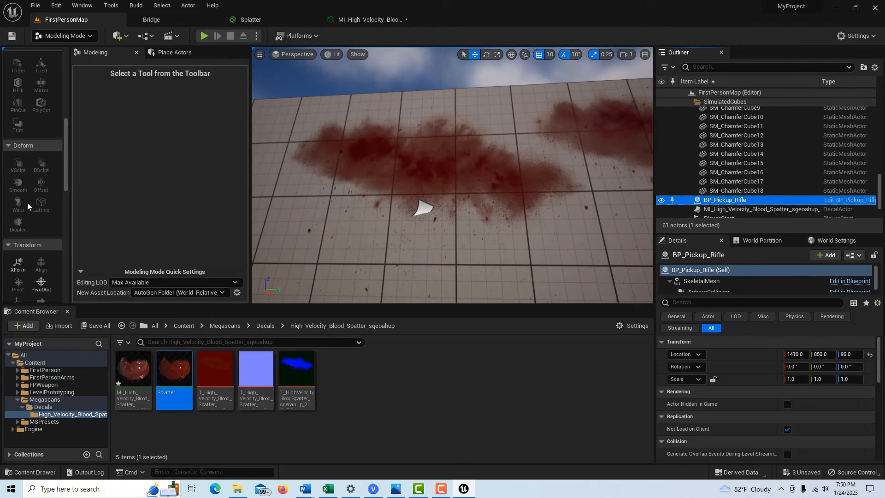
{"action": "scroll", "coordinate": [673, 163], "scroll_direction": "up", "scroll_amount": 3}
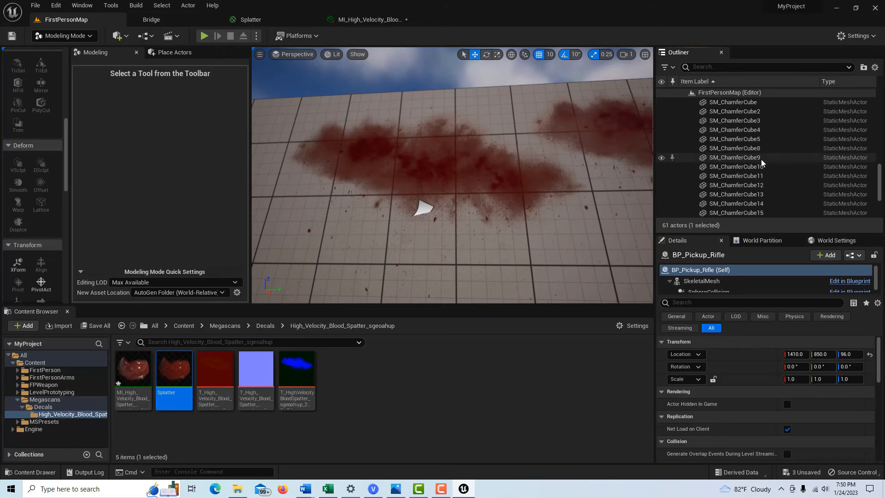
{"action": "left_click", "coordinate": [511, 140]}
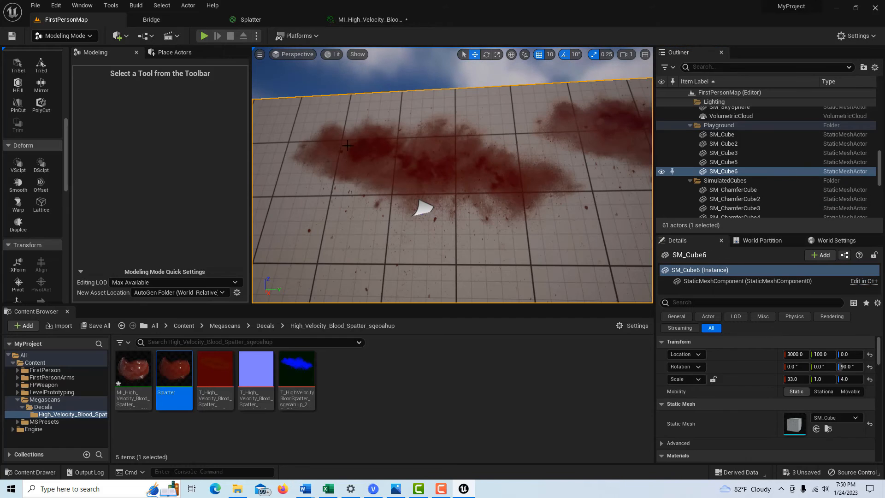
{"action": "left_click", "coordinate": [18, 224]}
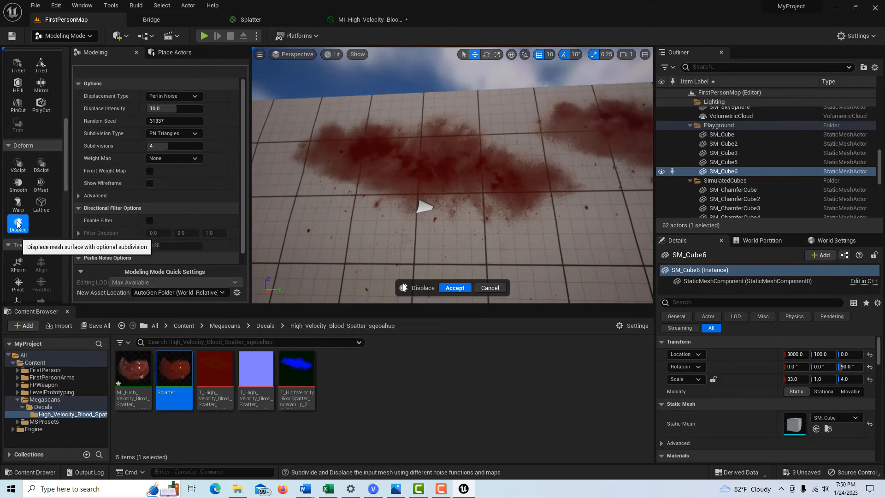
{"action": "left_click", "coordinate": [195, 96]}
{"action": "left_click", "coordinate": [170, 132]}
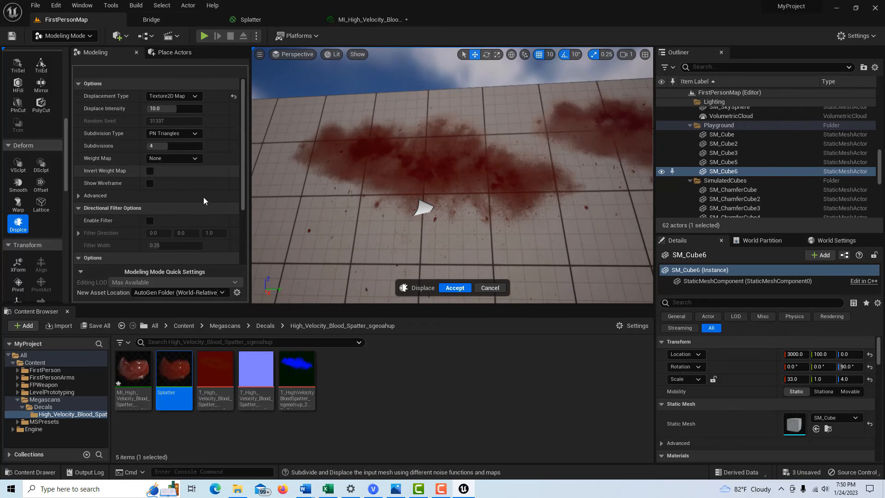
{"action": "scroll", "coordinate": [189, 167], "scroll_direction": "down", "scroll_amount": 3}
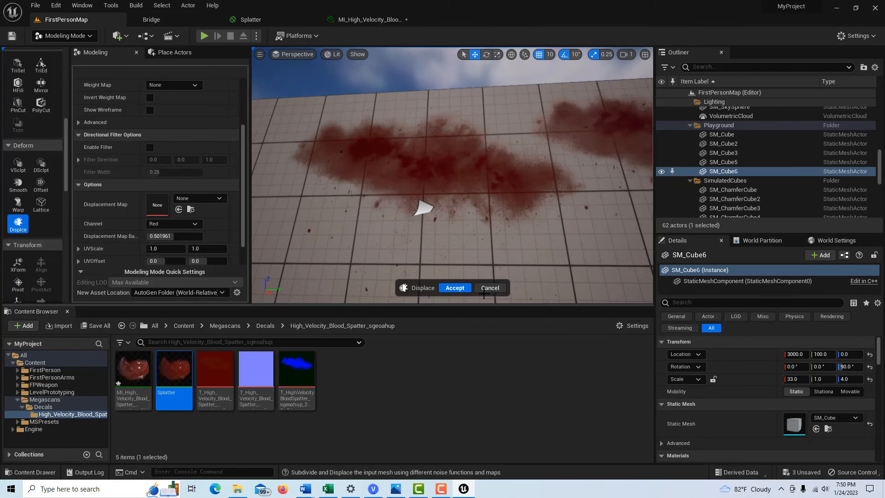
{"action": "left_click_drag", "start_coordinate": [316, 361], "coordinate": [177, 212]}
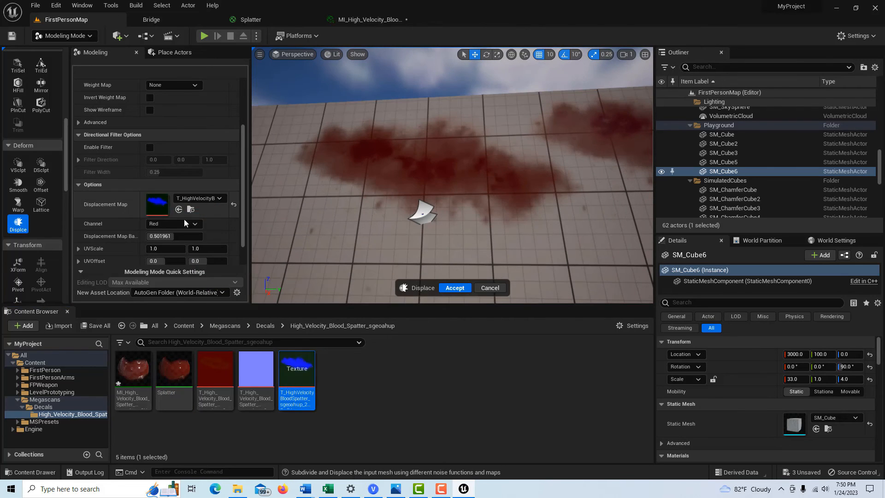
- Accept the displacement on wall SM_Cube6 and switch the level editor back to Selection mode
{"action": "left_click", "coordinate": [461, 288]}
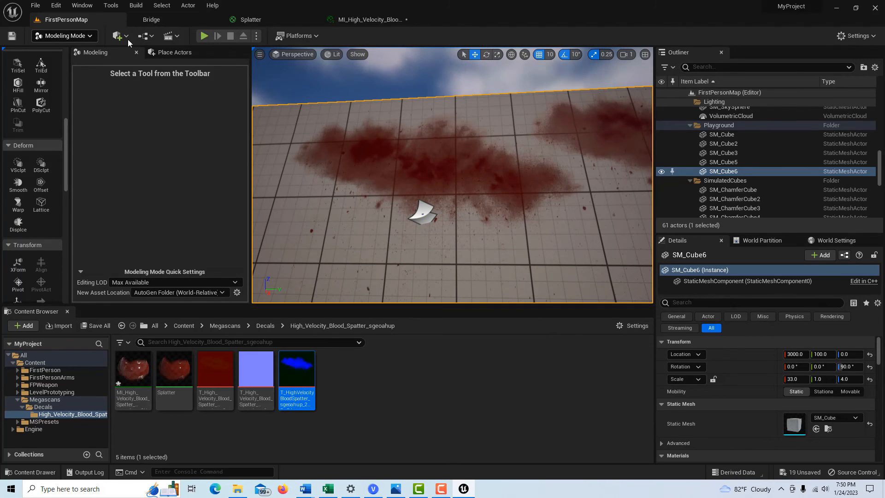
{"action": "left_click", "coordinate": [90, 37]}
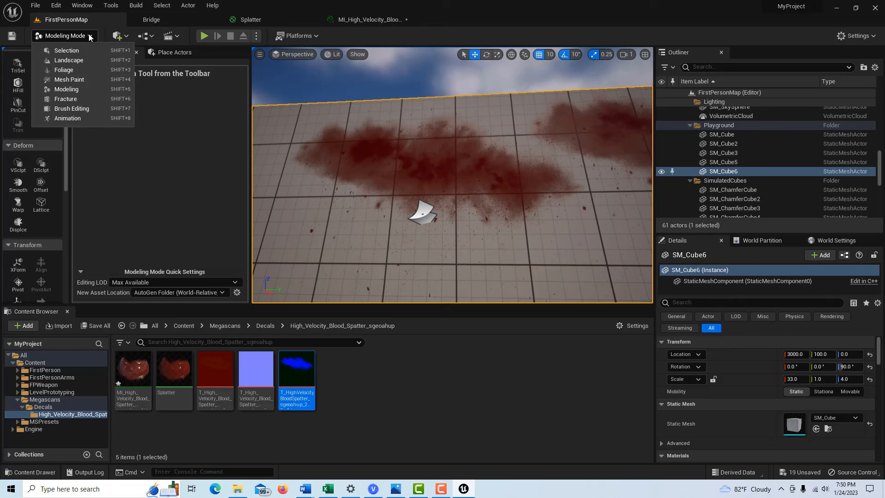
{"action": "left_click", "coordinate": [60, 51]}
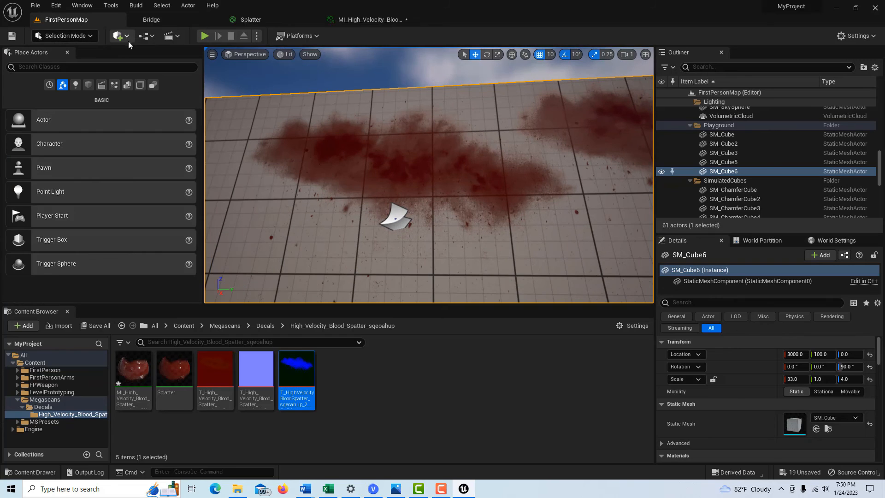
- Play the level, walk up to the displaced wall and examine both blood decals up close and from farther back
{"action": "left_click", "coordinate": [204, 35]}
{"action": "left_click", "coordinate": [484, 225]}
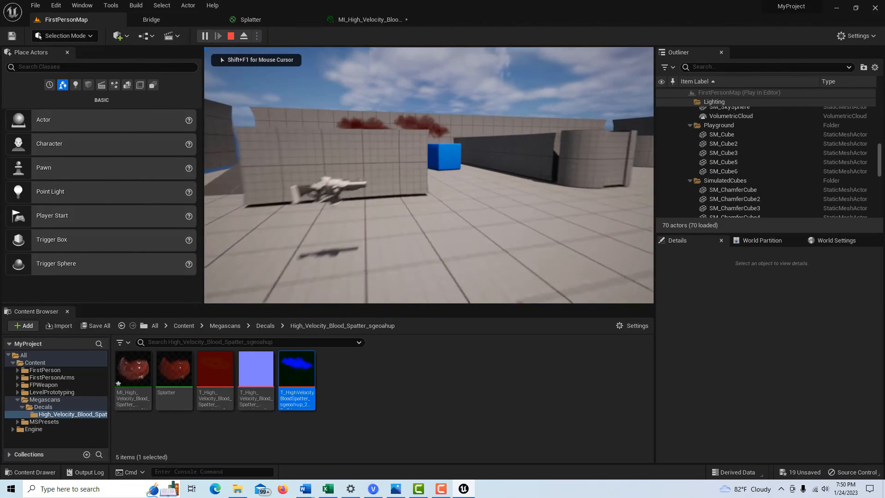
{"action": "key", "text": "w"}
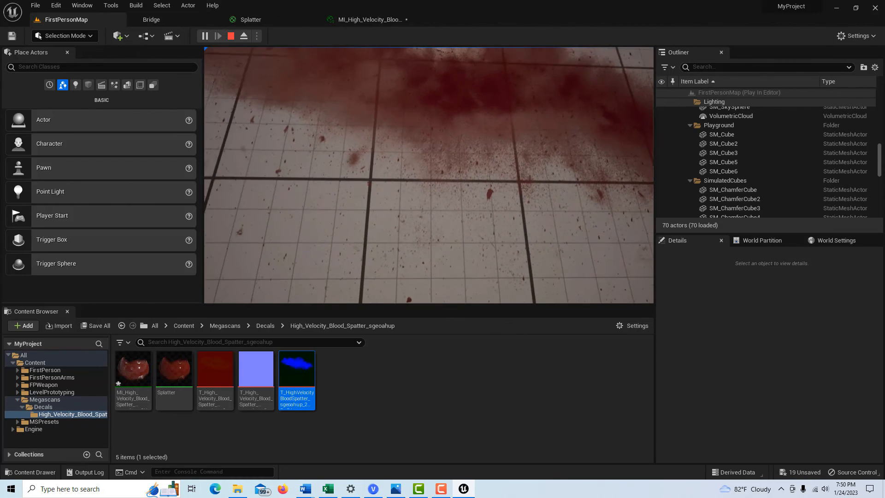
{"action": "key", "text": "w"}
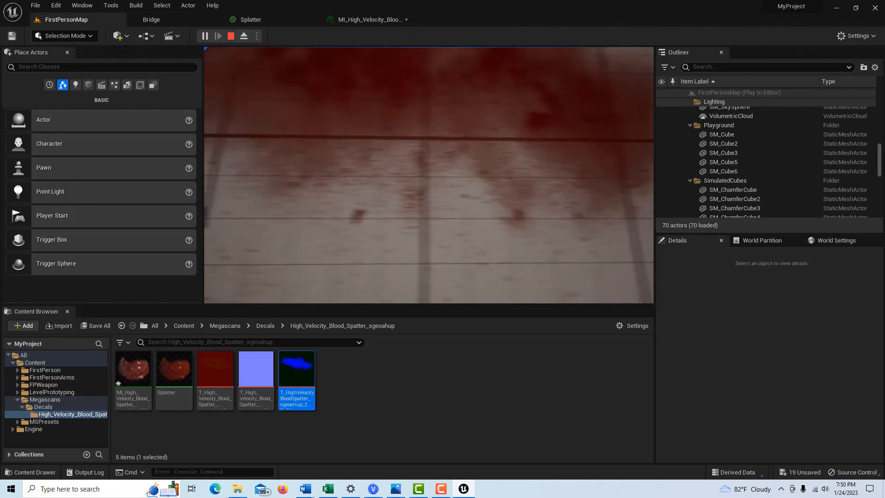
{"action": "key", "text": "w"}
{"action": "key", "text": "a"}
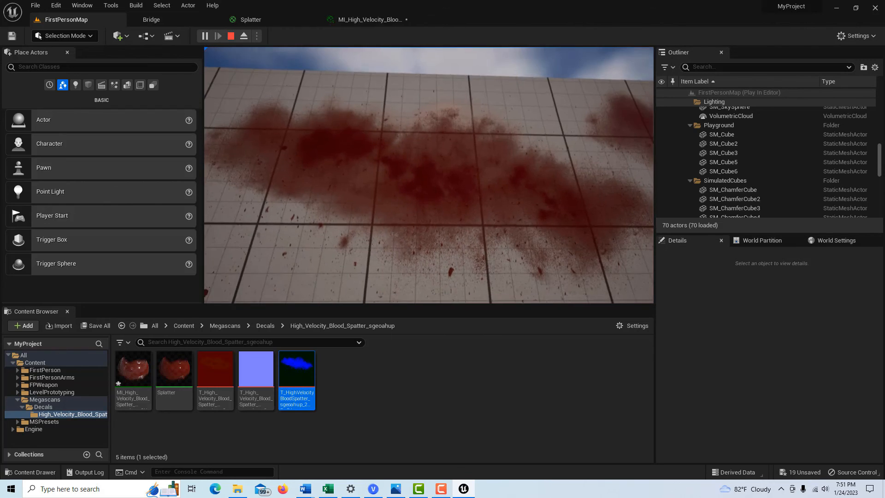
{"action": "key", "text": "s"}
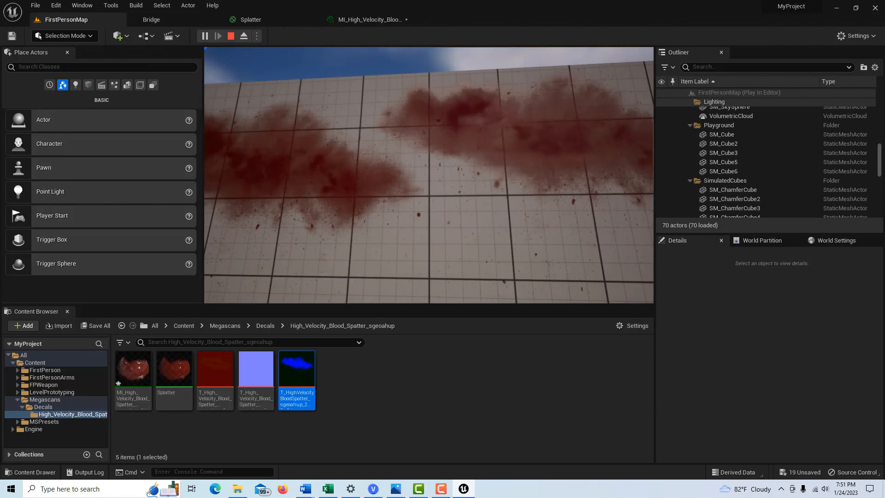
{"action": "key", "text": "w"}
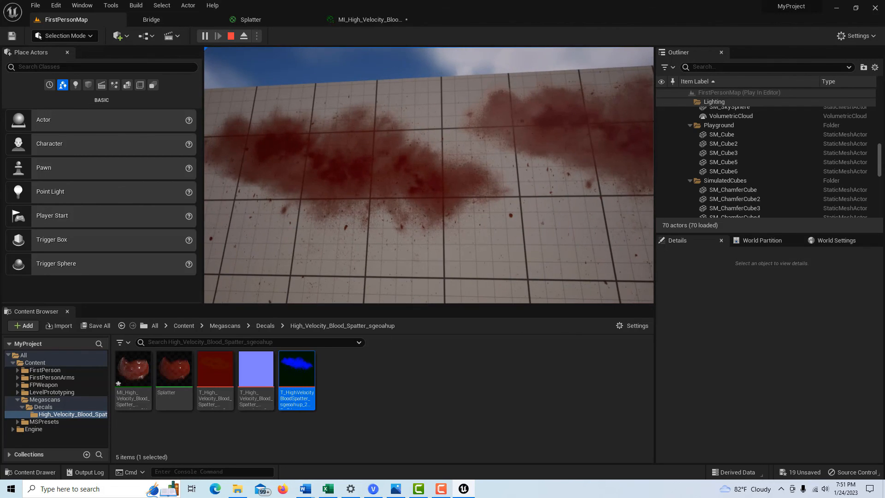
{"action": "key", "text": "a"}
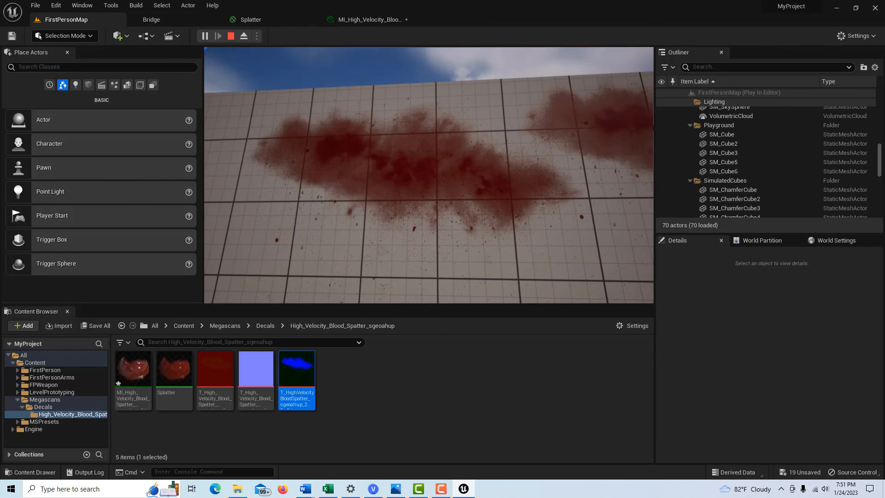